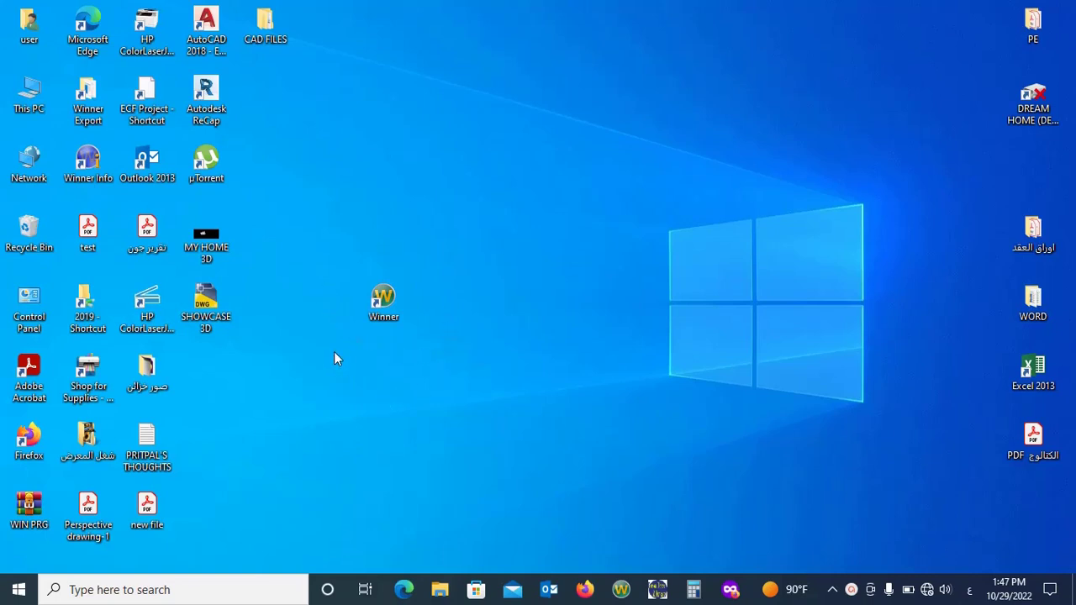
Launch Winner and look through the saved projects in the project list
drag(292, 263, 482, 377)
double_click(385, 301)
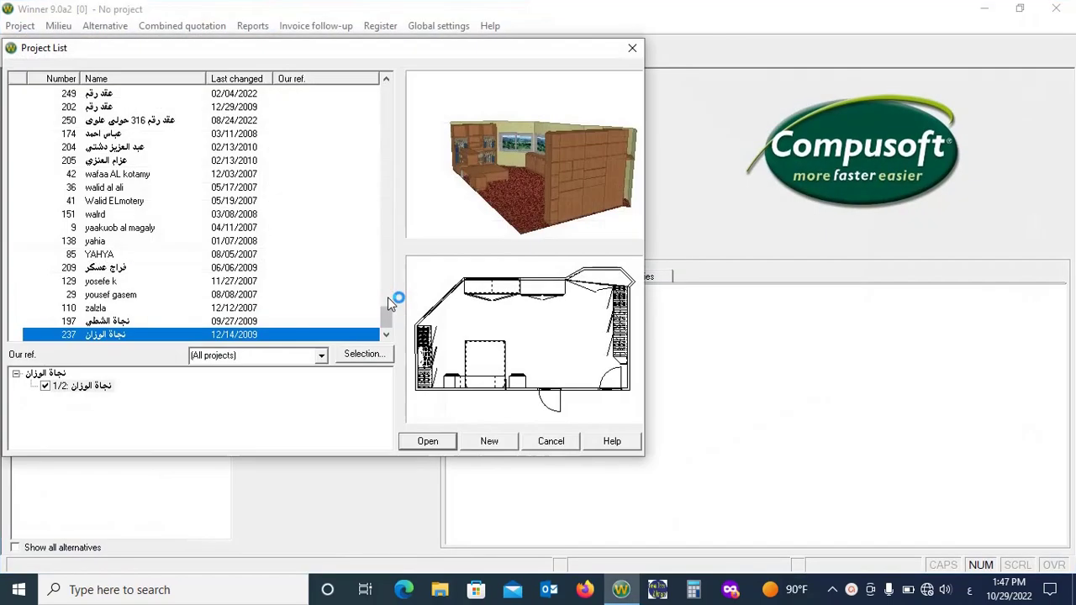
scroll(191, 299, up, 10)
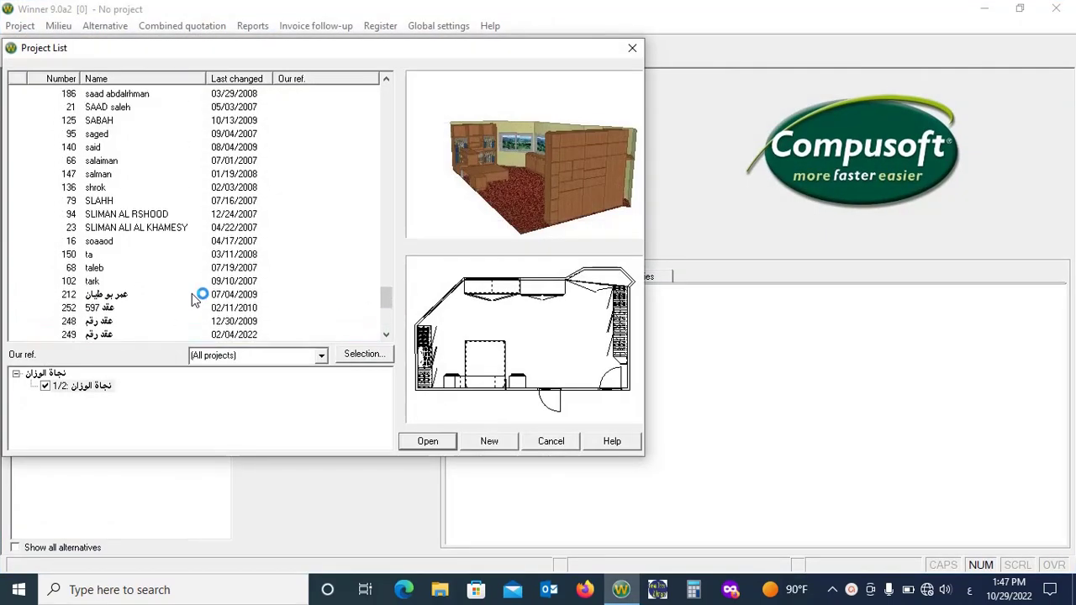
scroll(192, 299, down, 13)
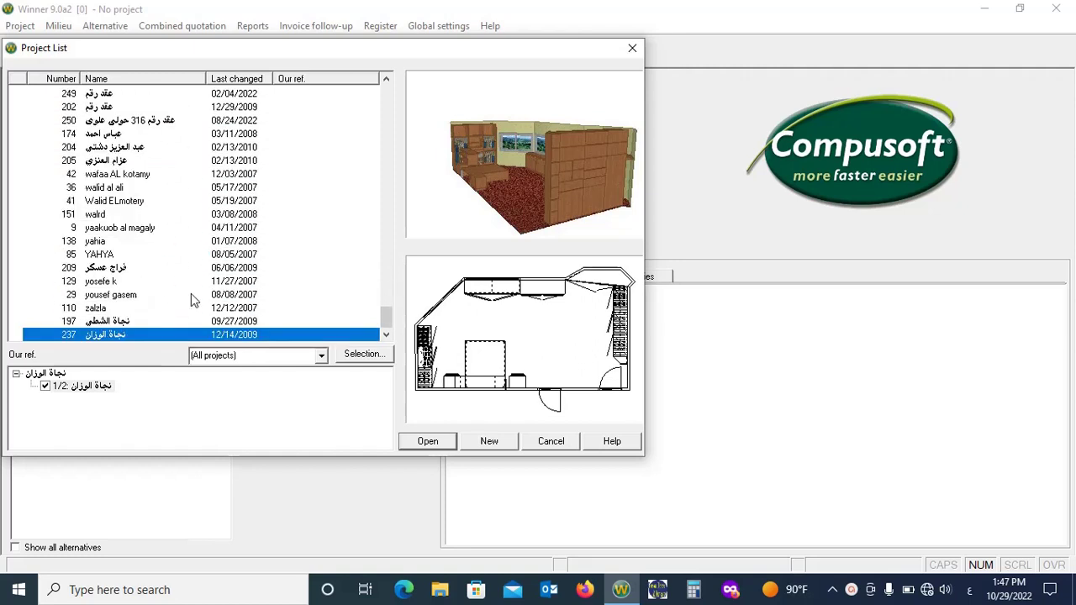
scroll(190, 299, up, 2)
scroll(190, 300, up, 7)
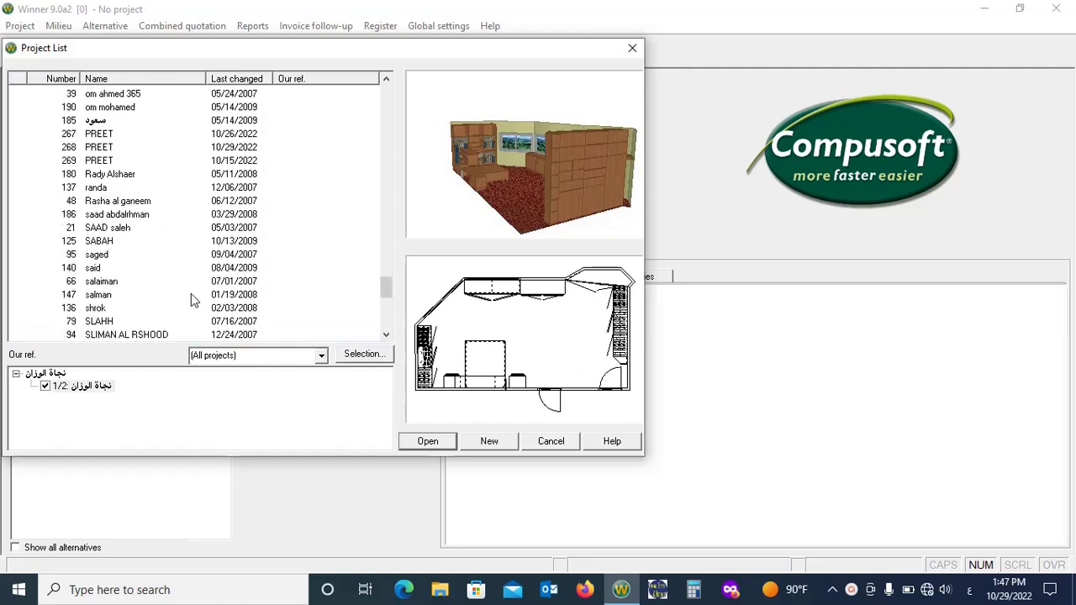
Preview the neighbouring projects 267 to 269 and open project 268
click(125, 148)
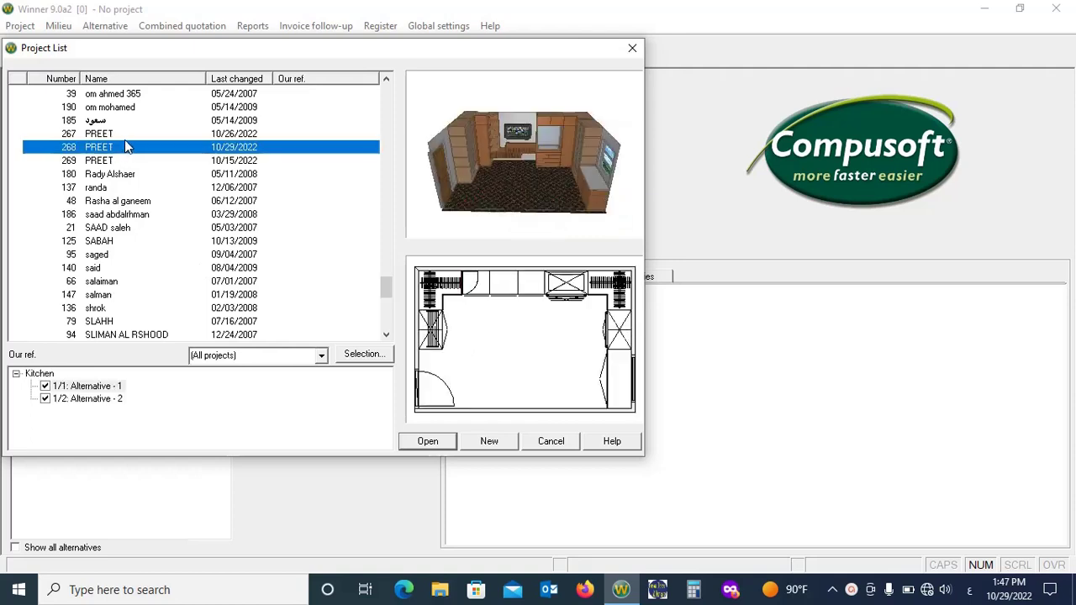
key(Up)
click(134, 161)
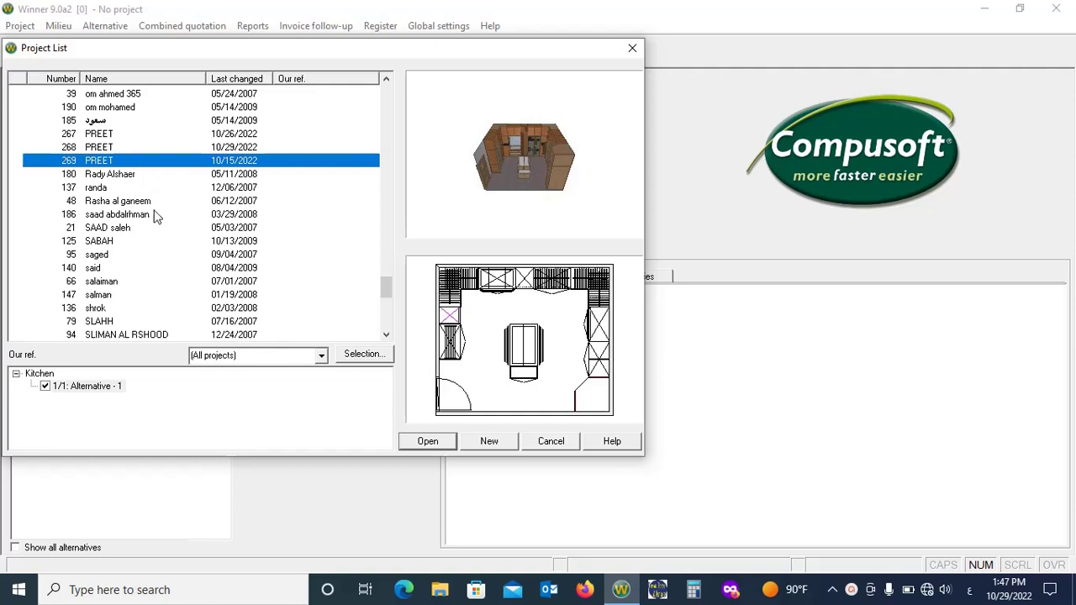
click(139, 149)
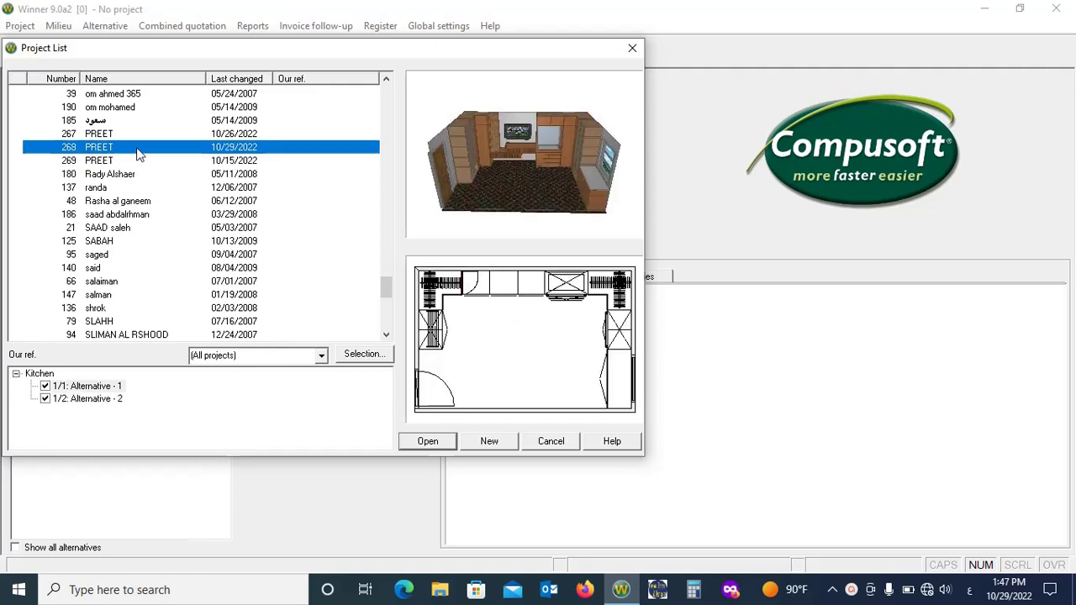
double_click(138, 147)
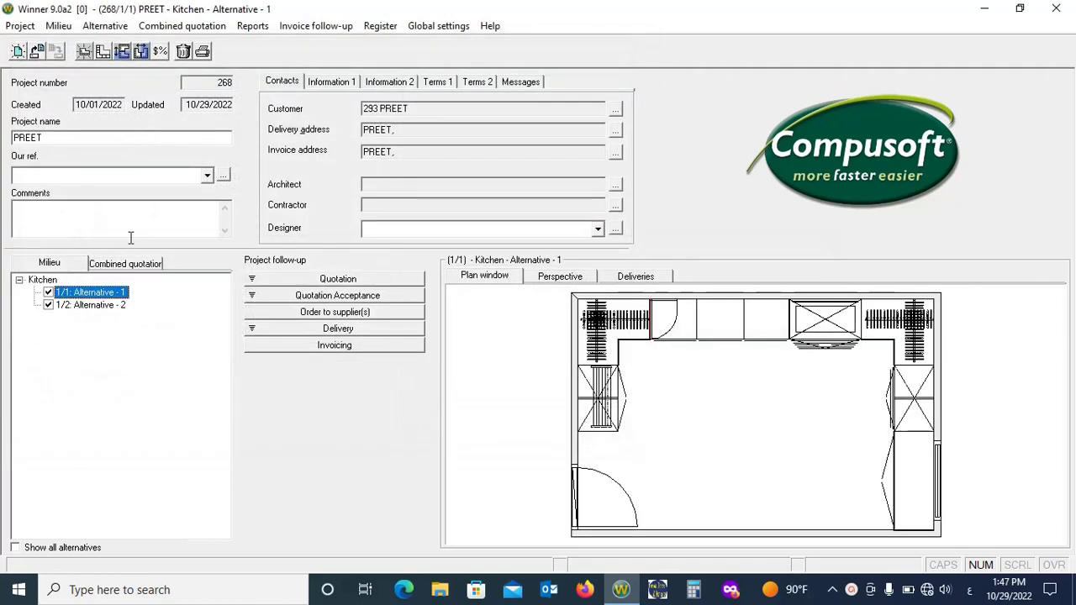
View the plans of Alternative - 1 and Alternative - 2, and return to the project list
click(93, 305)
click(108, 293)
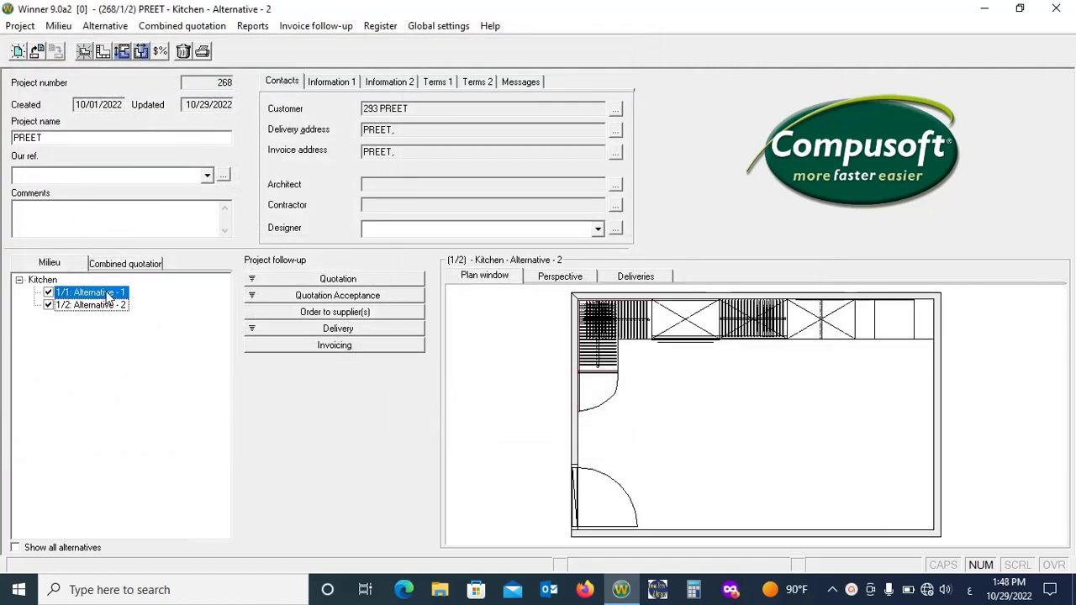
click(20, 26)
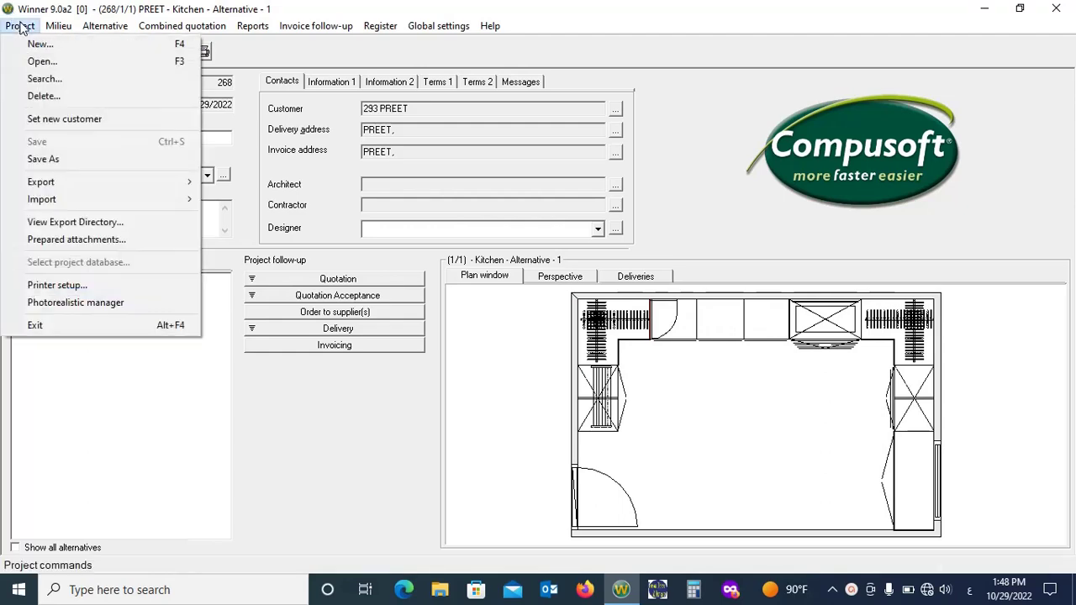
click(49, 63)
click(97, 307)
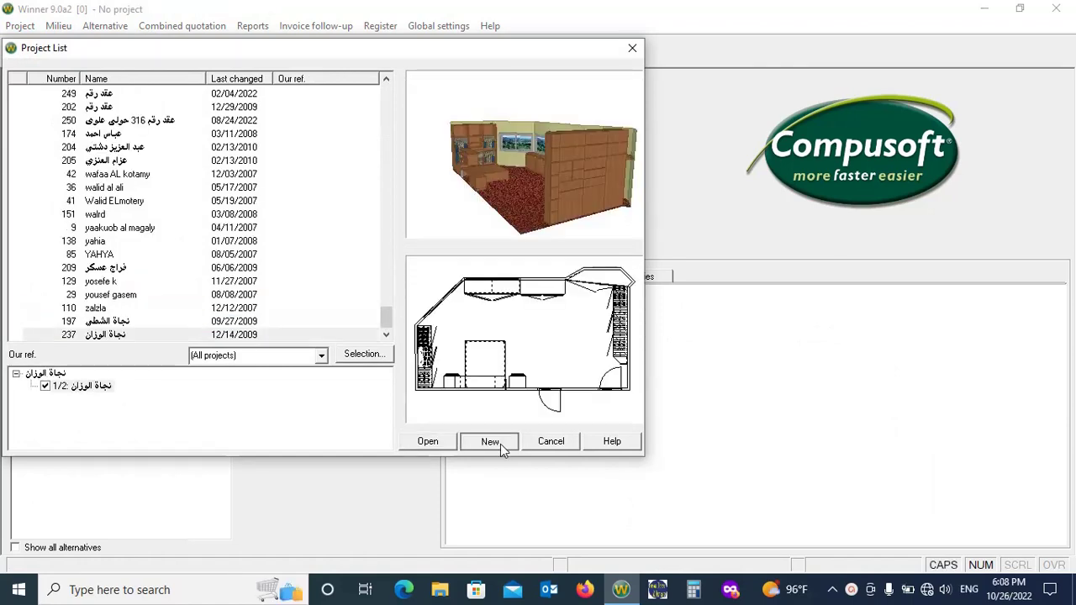
Create a new project with the customer last name MASTER-ROOM-A and the STANDARD VAT setting
click(500, 443)
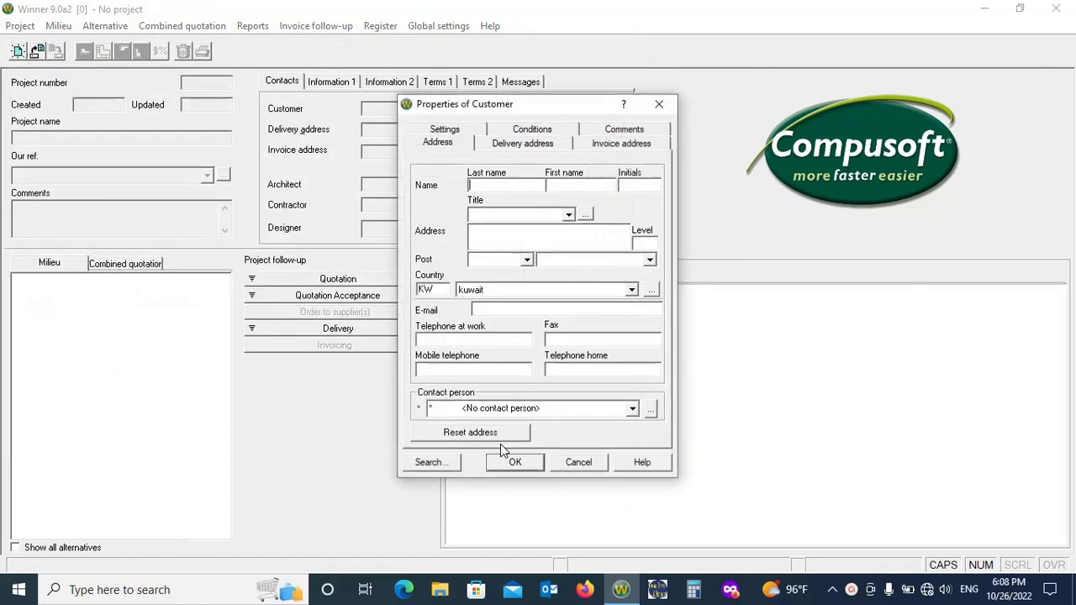
text(MASTER)
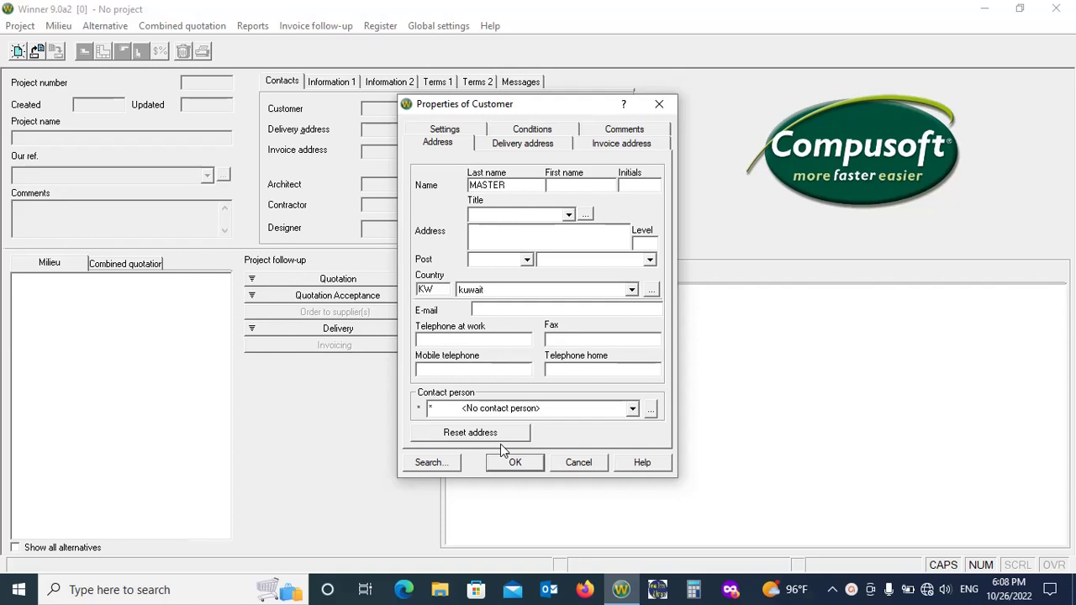
text(-ROOM)
click(515, 467)
click(521, 468)
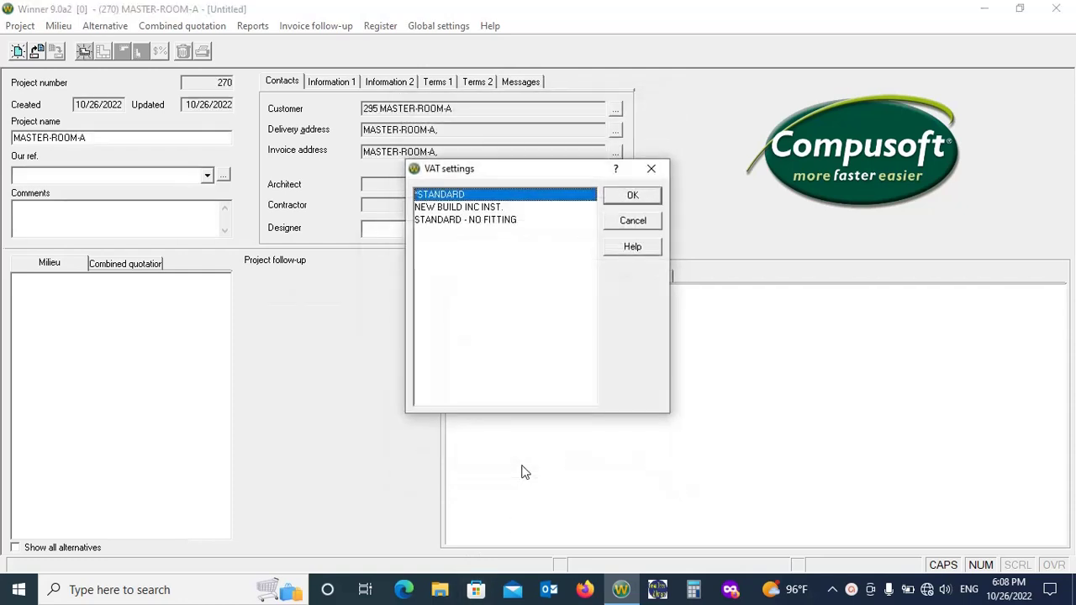
click(632, 196)
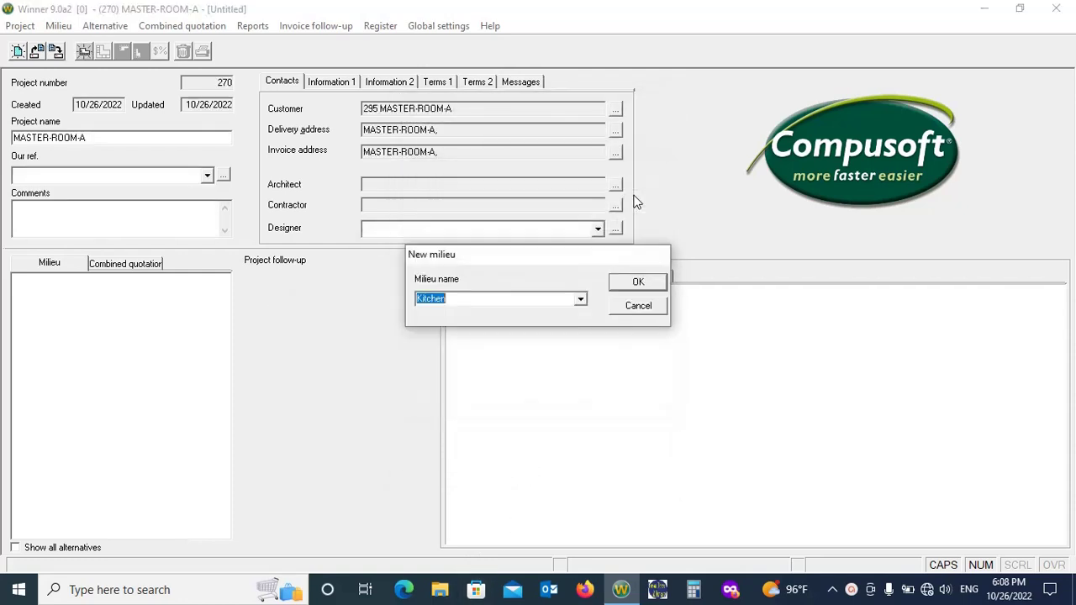
Add a Kitchen milieu to the project with an alternative named MASTER-ROOM
click(581, 300)
click(581, 300)
click(632, 284)
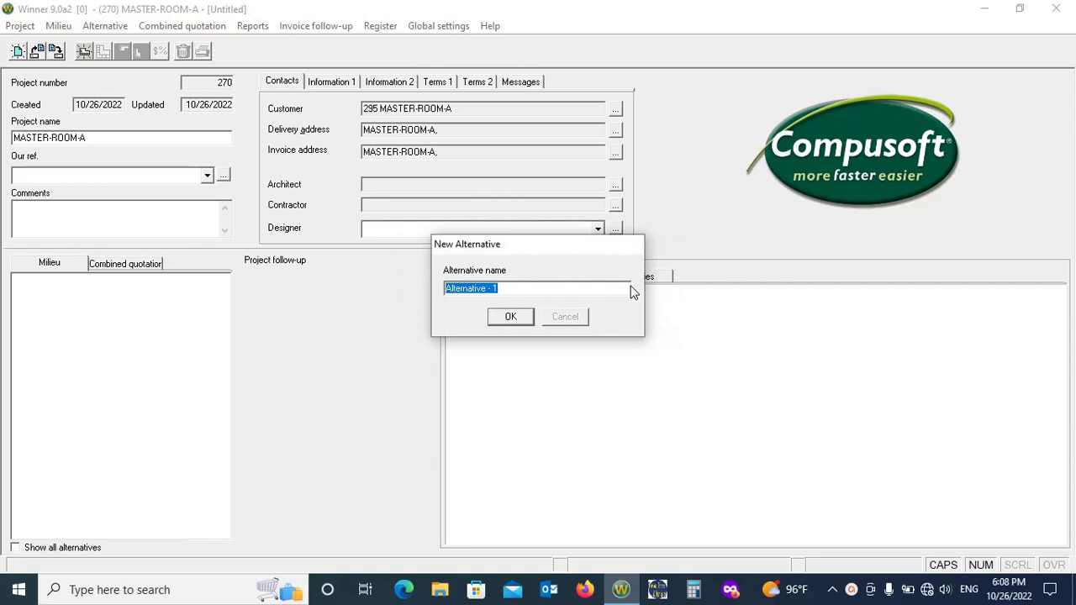
text(MASTER-R)
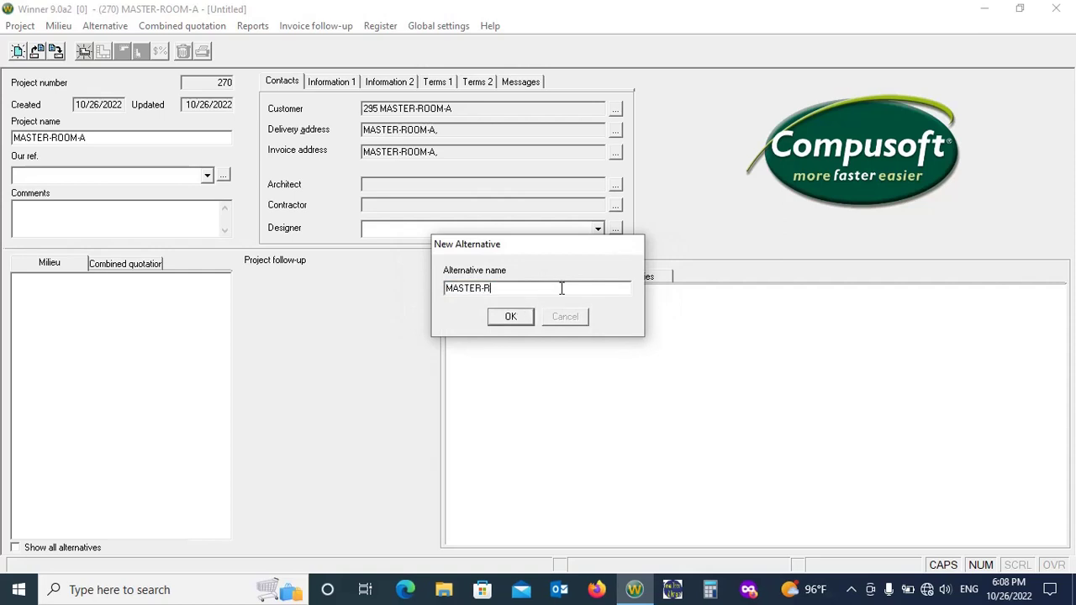
text(OOM)
click(508, 319)
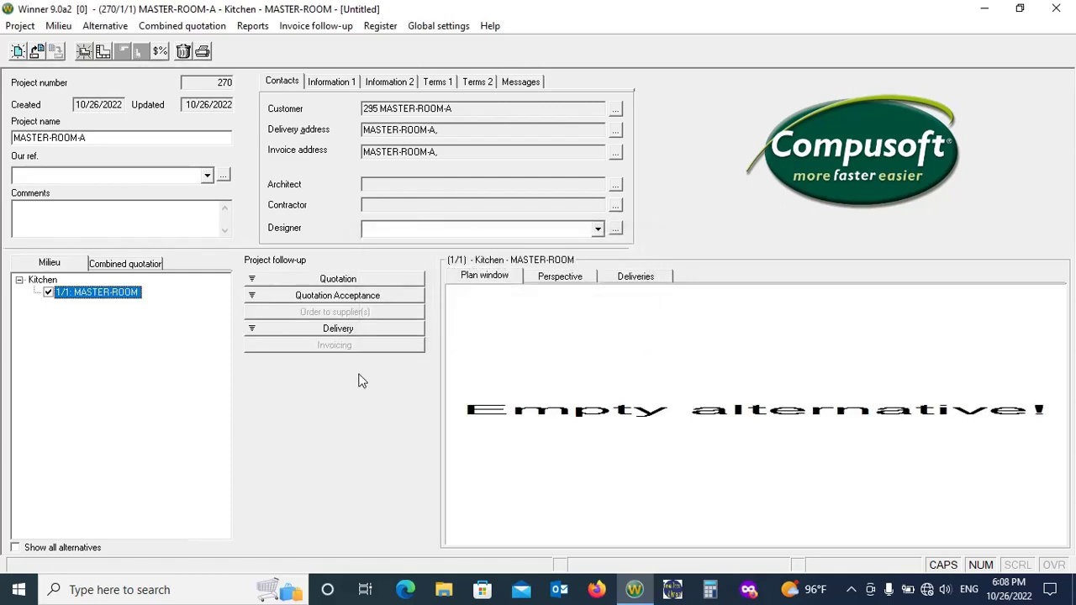
Open the MASTER-ROOM alternative and set its default kitchen supplier to WINNER DEMO with the ROMA model in colour 10, red
double_click(118, 294)
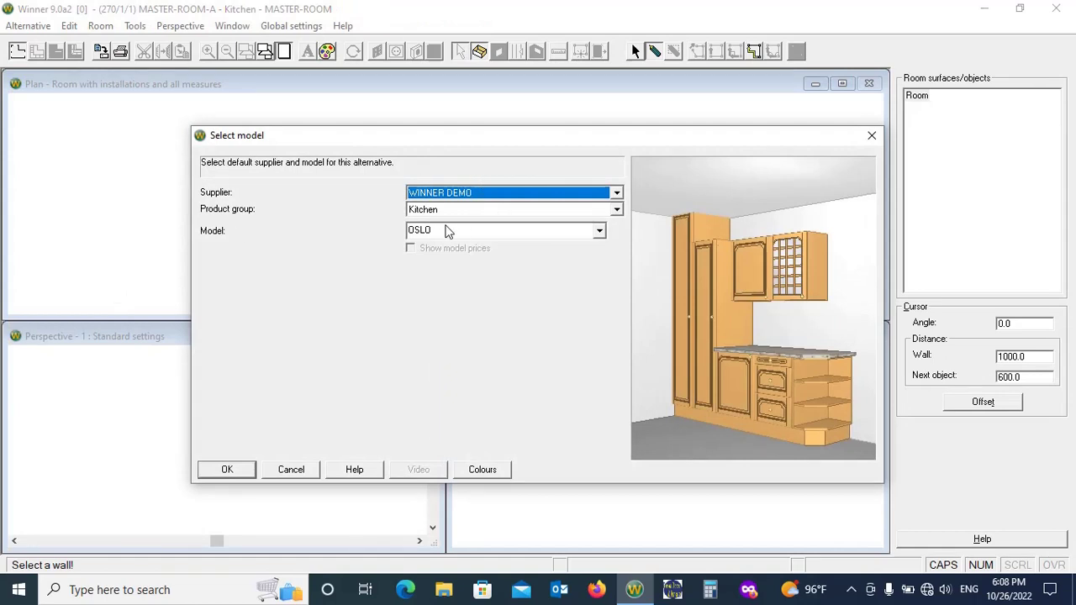
click(617, 193)
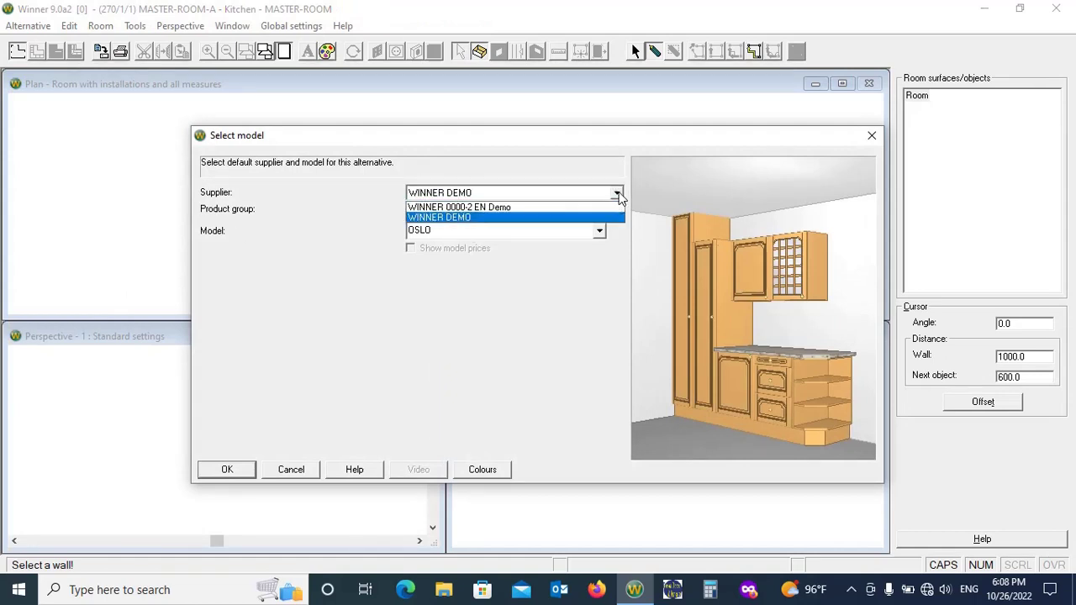
click(539, 218)
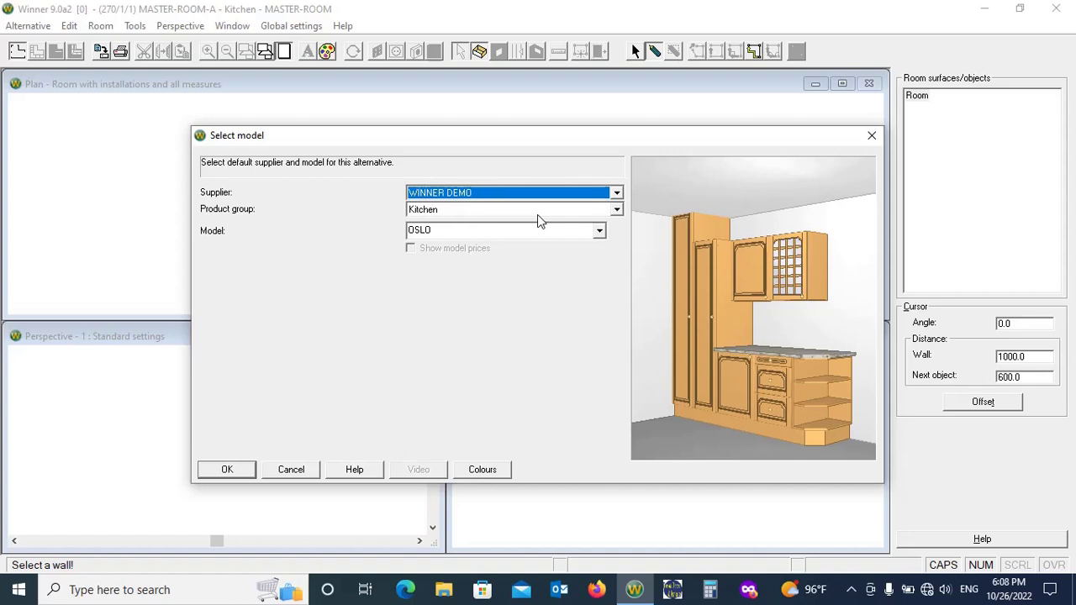
click(600, 231)
click(469, 267)
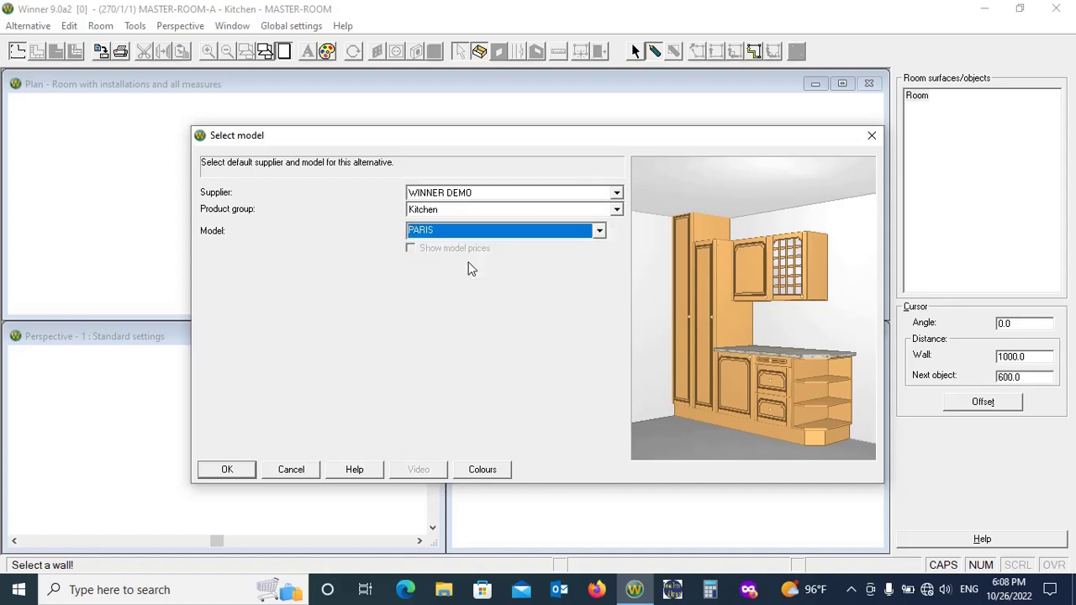
click(599, 234)
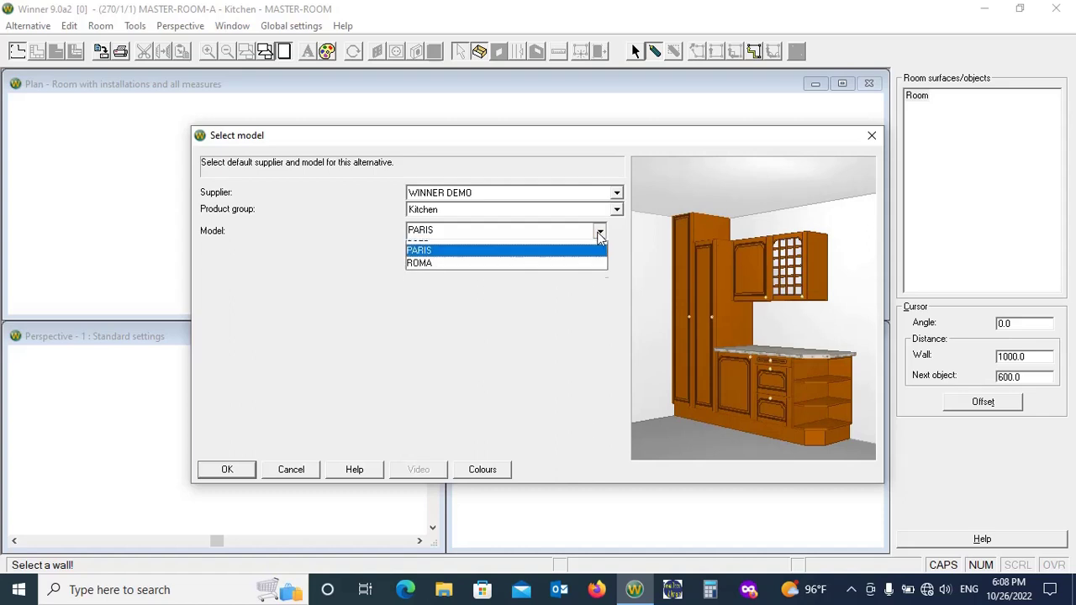
click(526, 272)
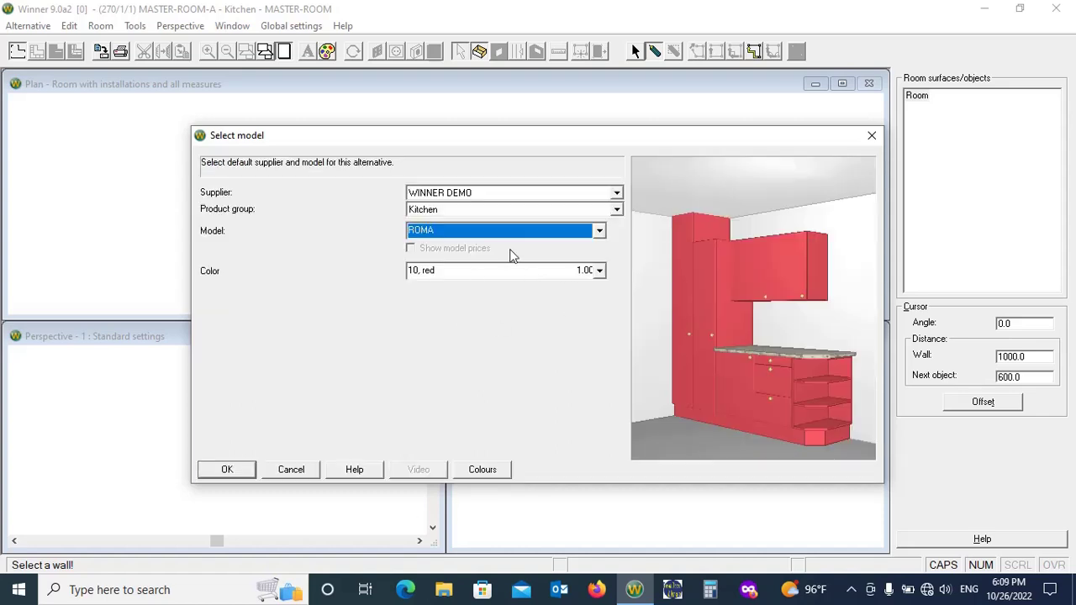
click(244, 470)
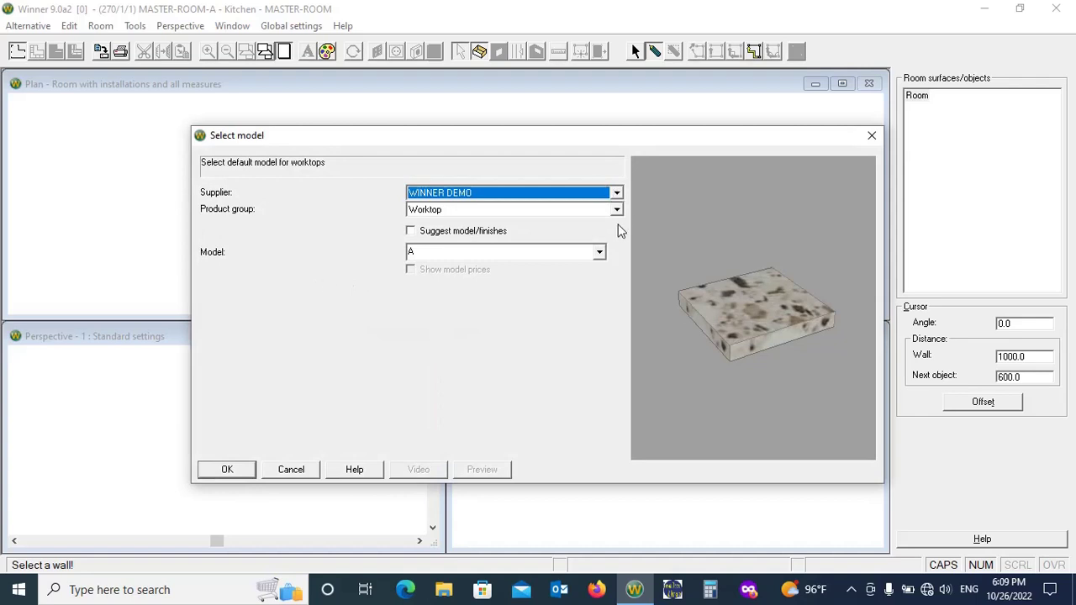
Set the default worktop model to B from WINNER DEMO
click(599, 251)
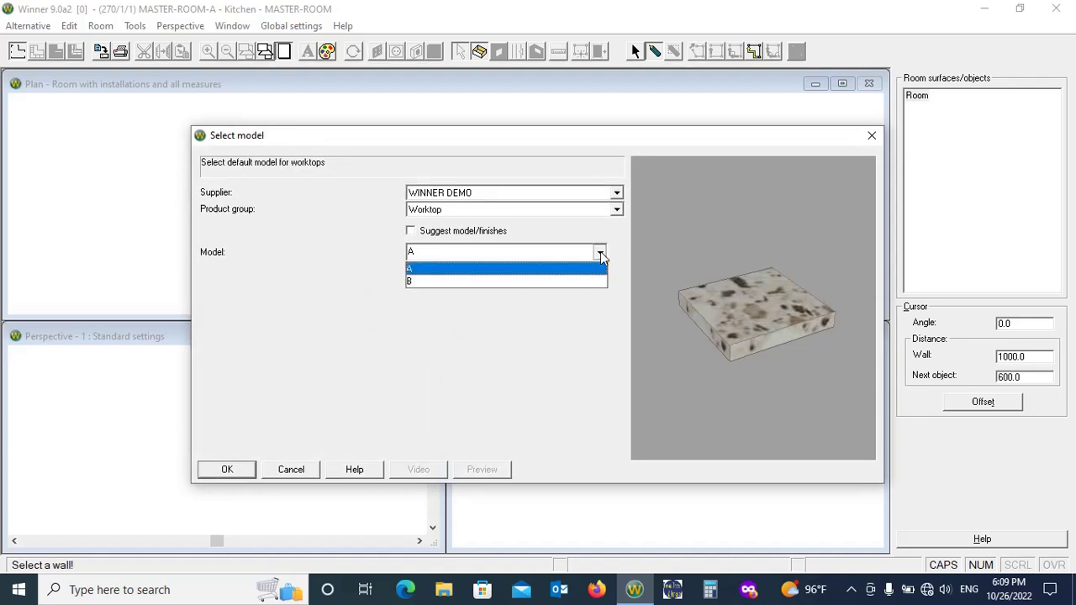
click(544, 282)
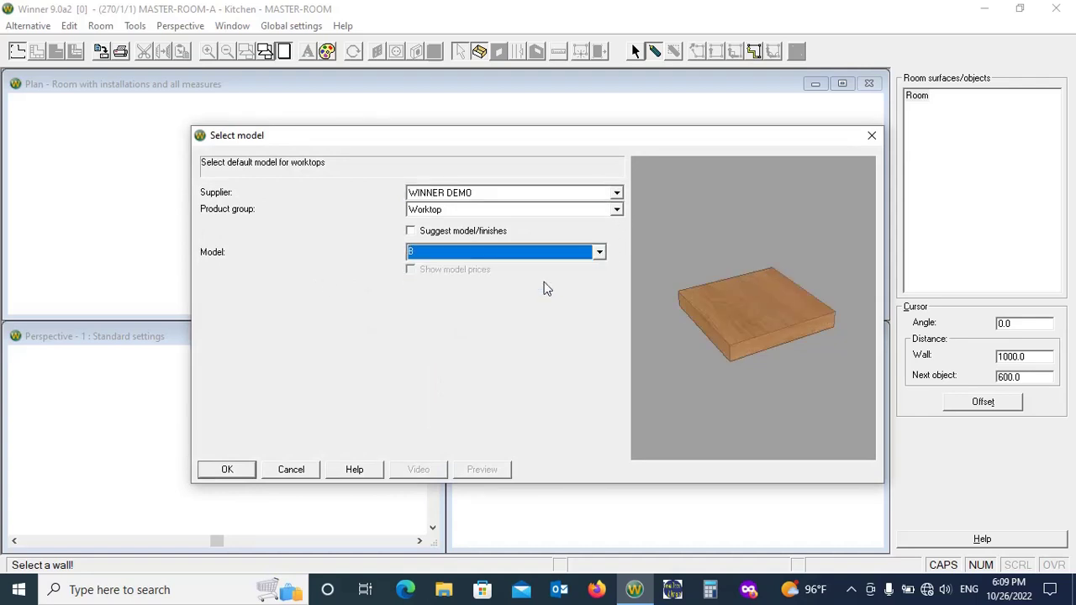
click(240, 475)
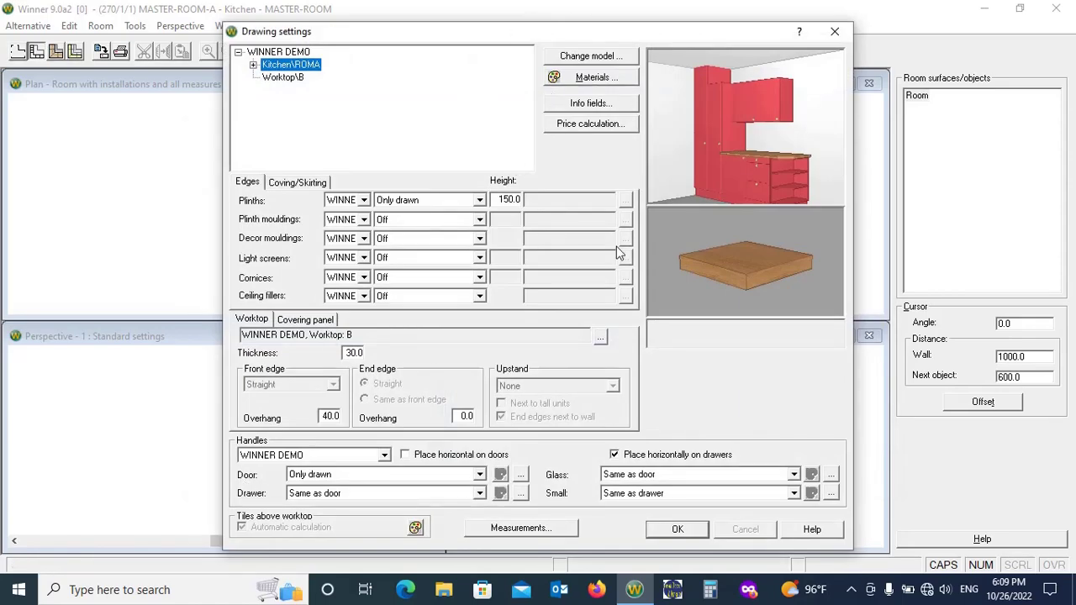
Assign material ID 564 (Beech/Mat/Type-03) to the Frame surface of the ROMA kitchen model
click(580, 79)
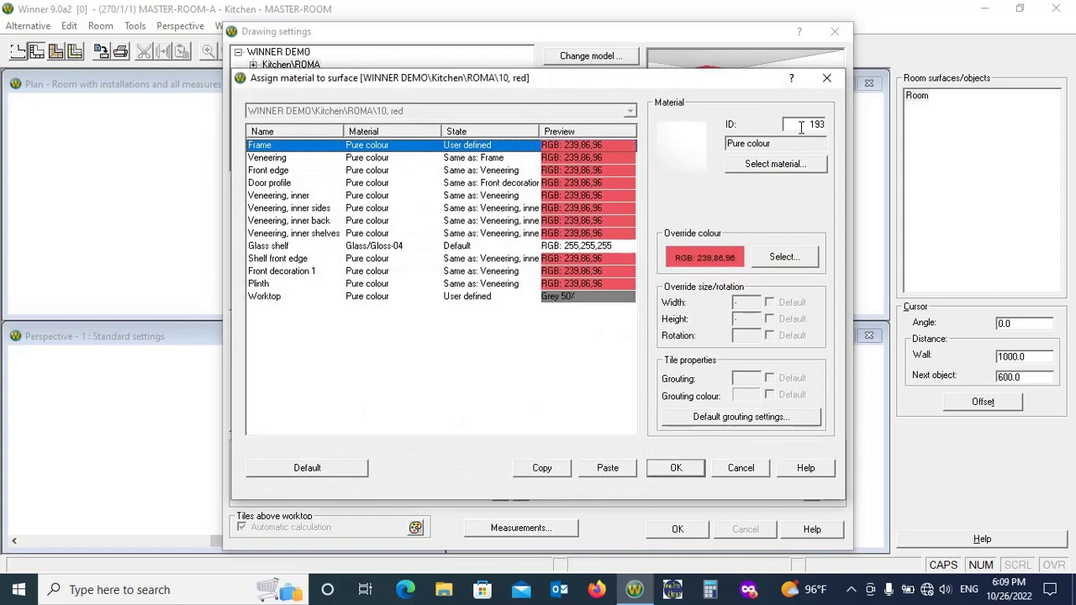
double_click(812, 124)
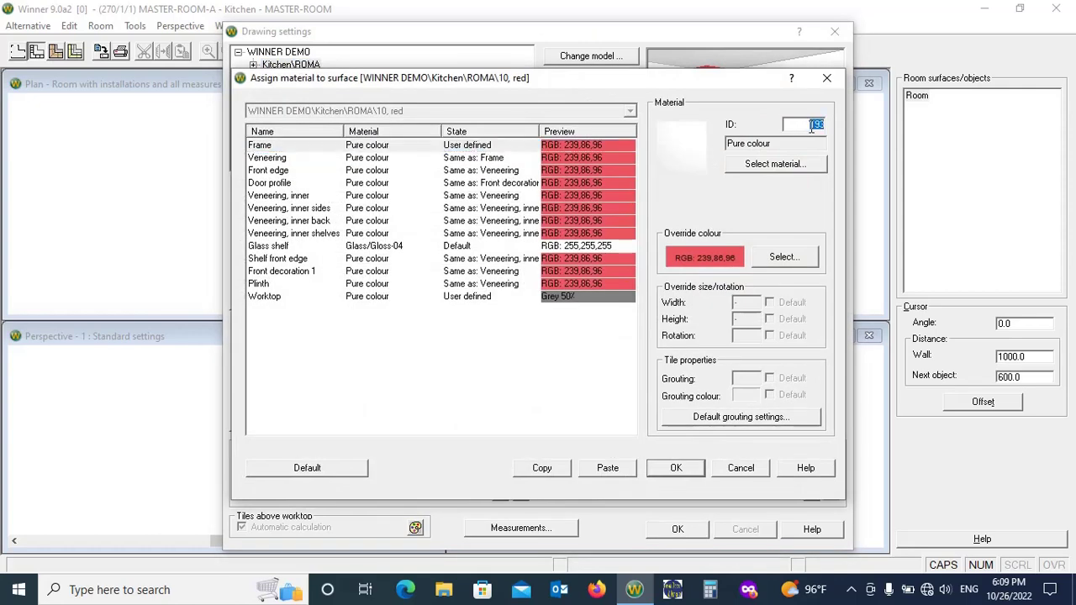
text(364)
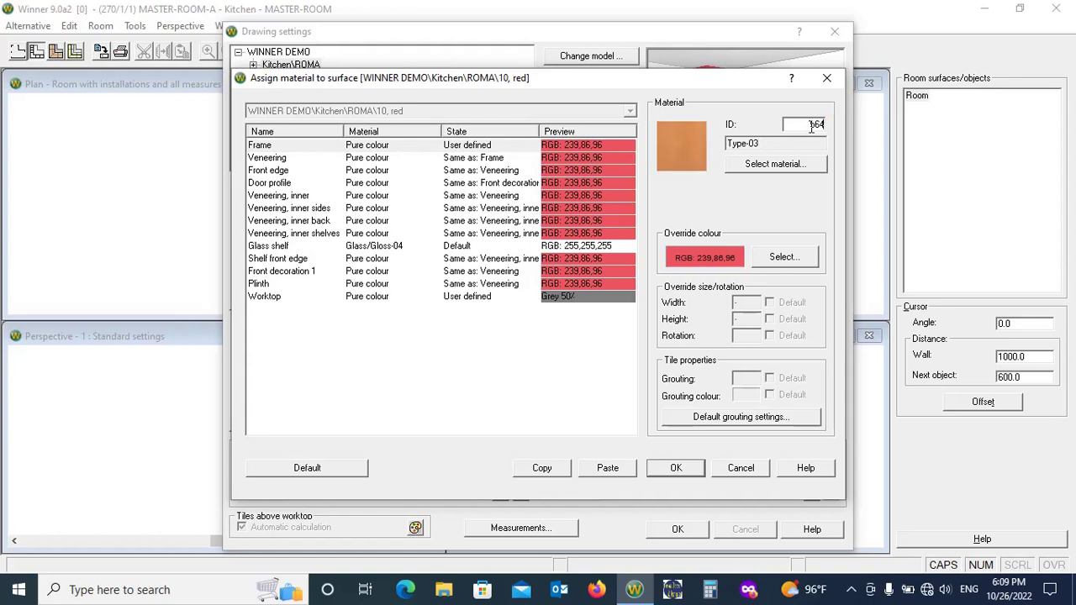
click(605, 144)
Assign material ID 564 to the Glass shelf and Worktop surfaces as well, and apply the material settings
double_click(810, 124)
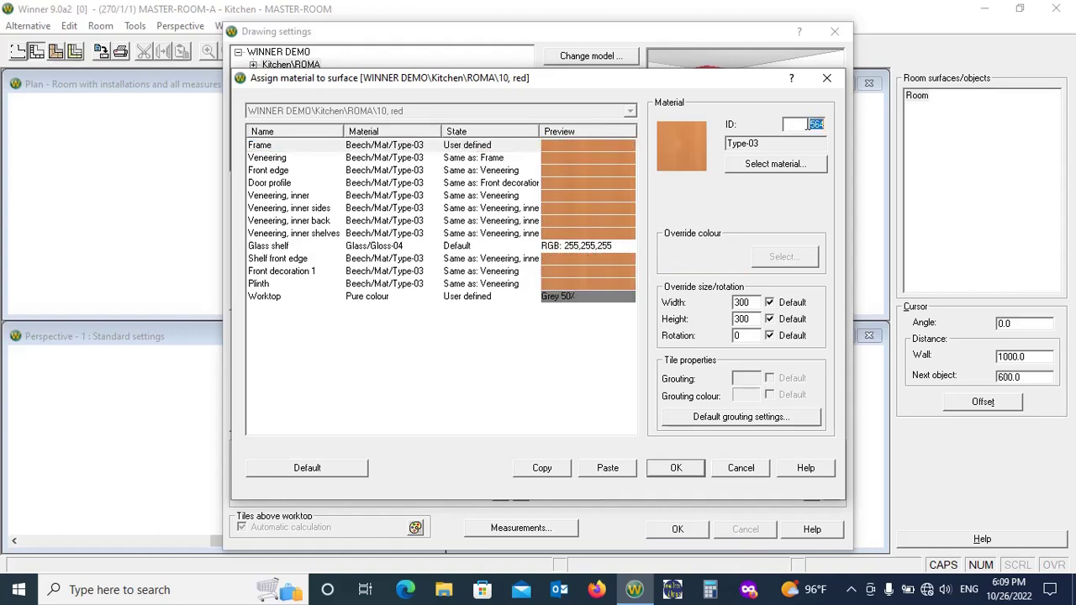
click(606, 251)
double_click(796, 125)
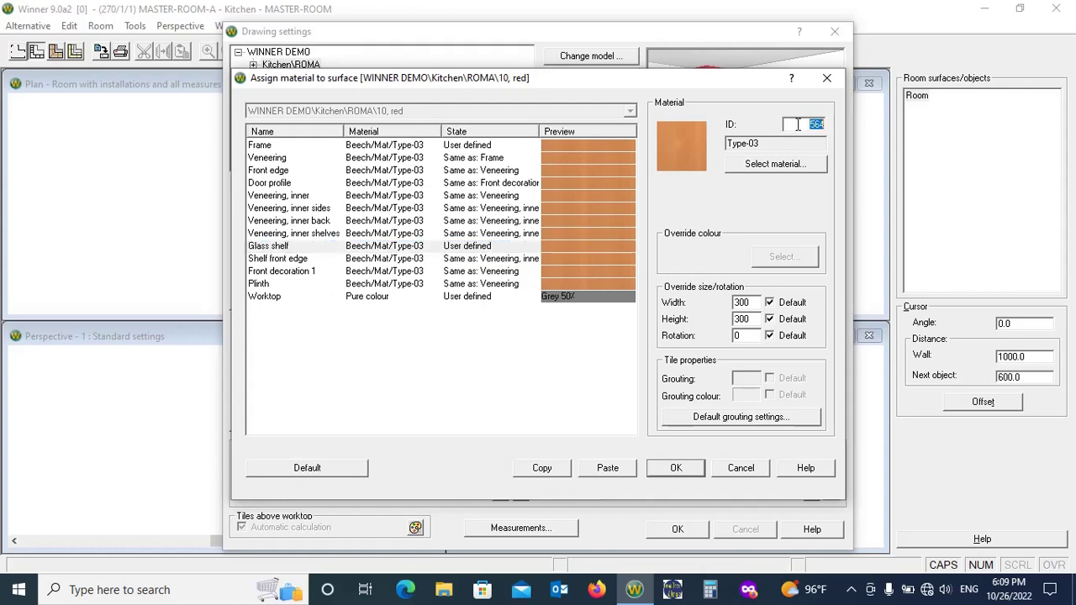
click(569, 300)
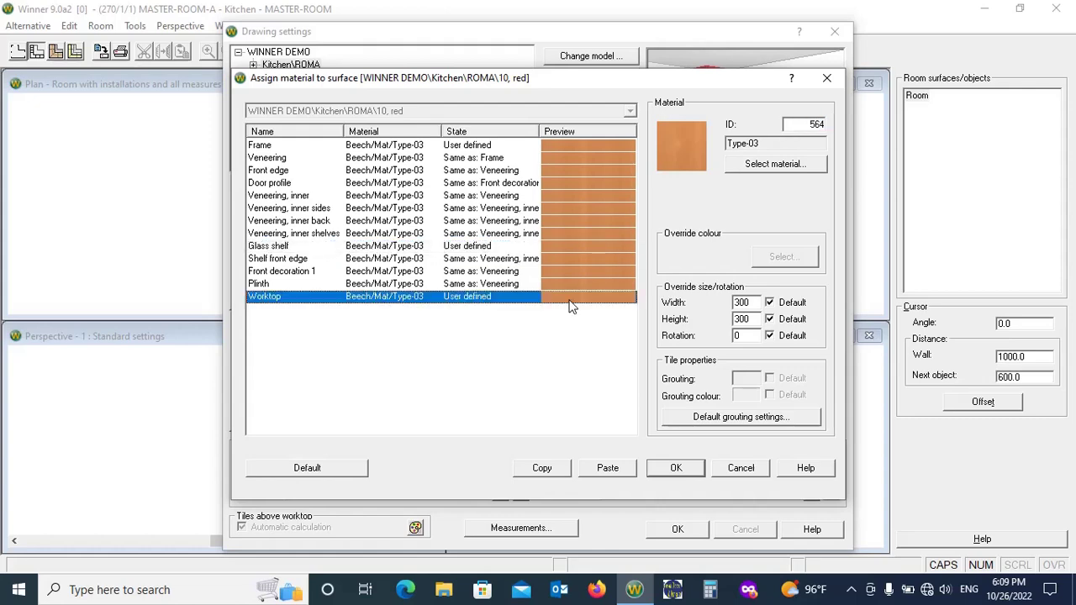
click(673, 475)
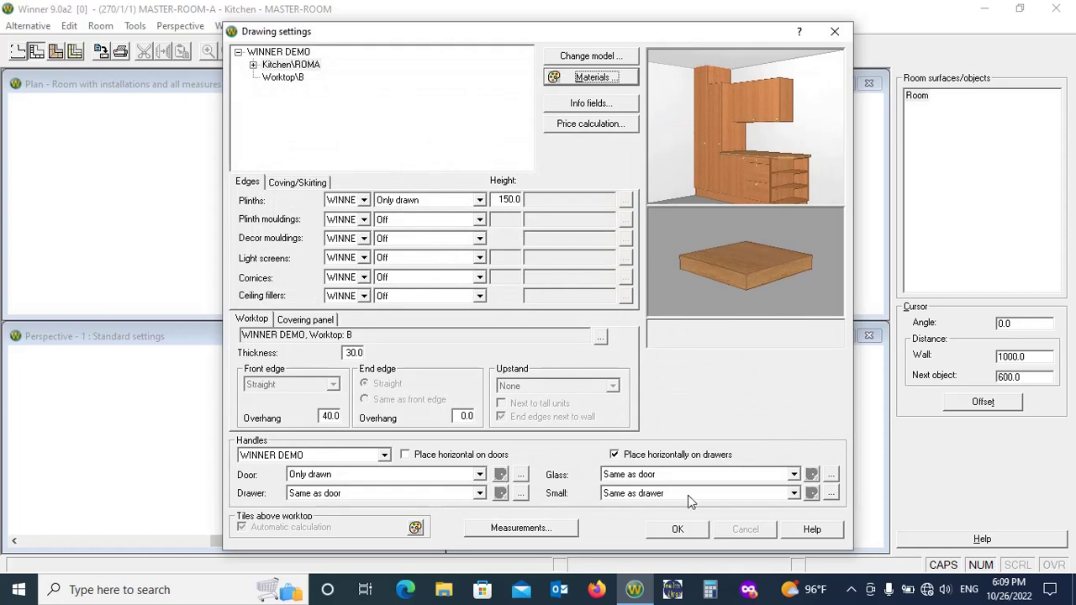
Accept the drawing settings, then draw the room's first wall horizontally and set its length to 4100 mm
click(679, 531)
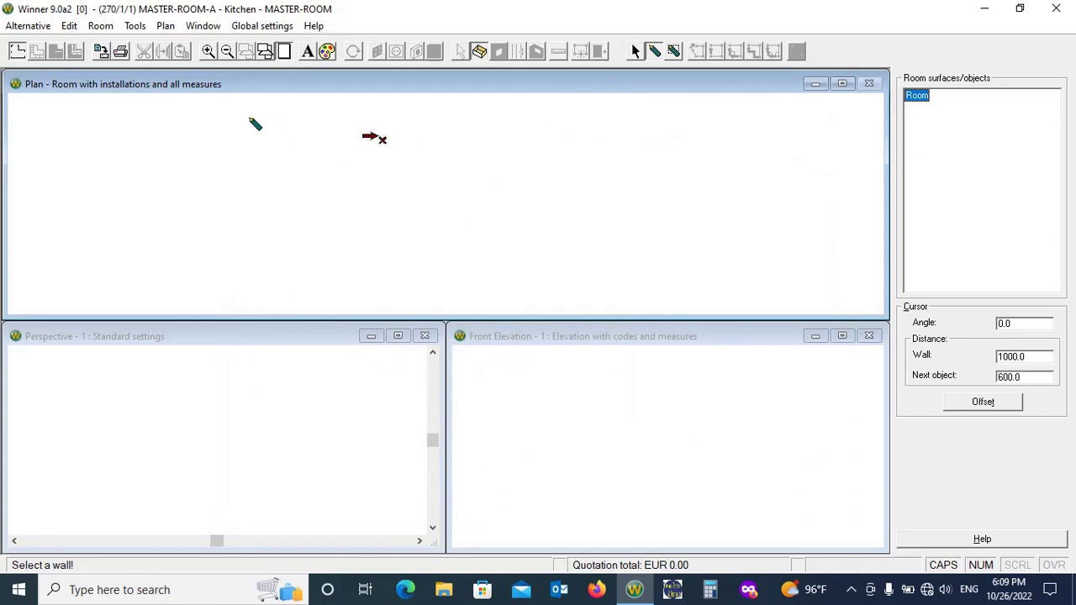
click(23, 54)
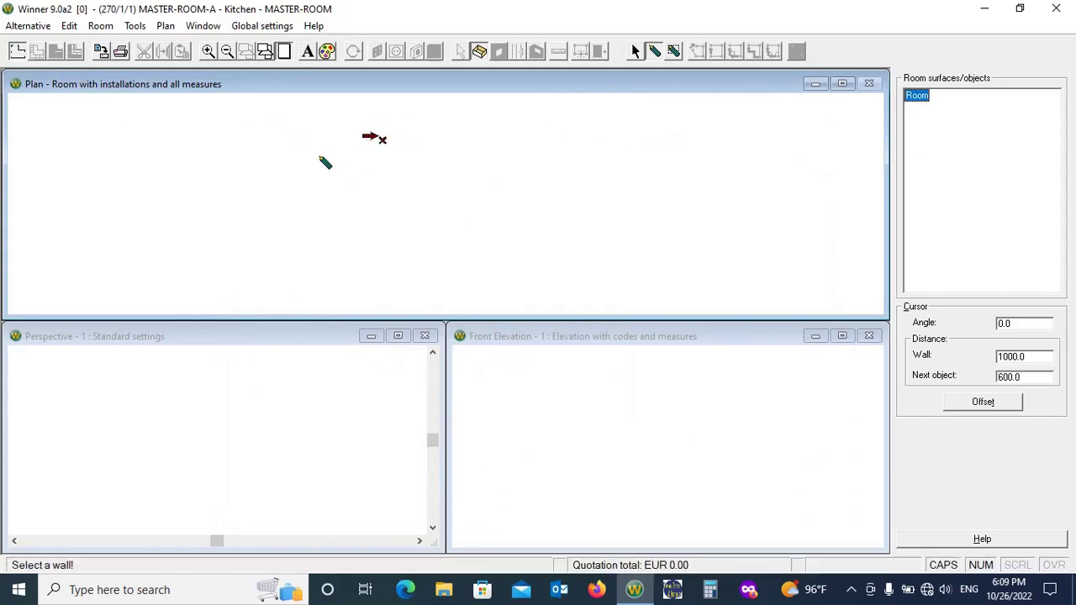
click(377, 134)
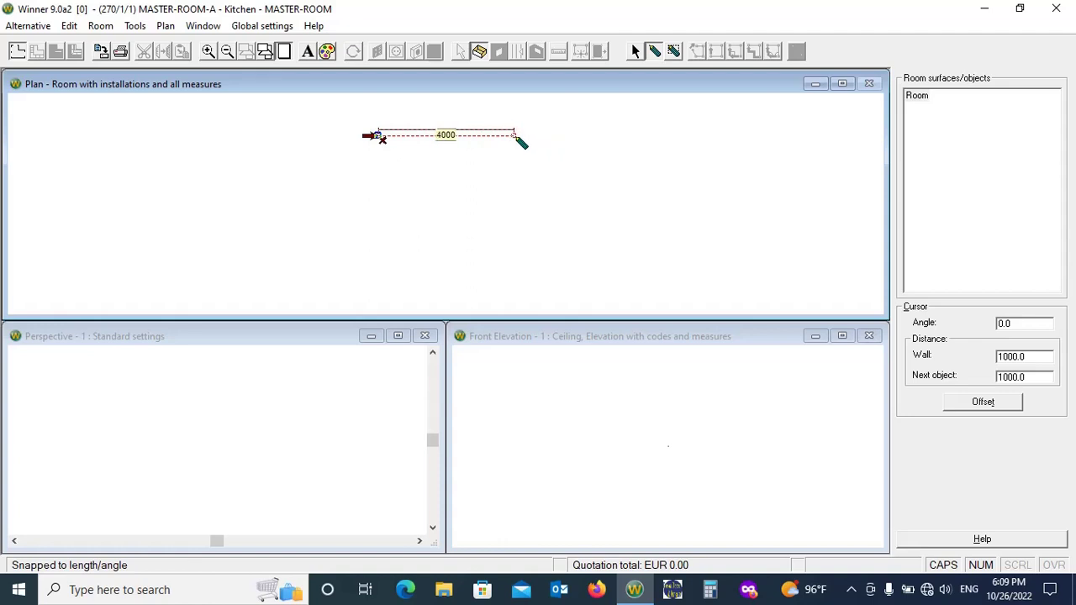
click(515, 135)
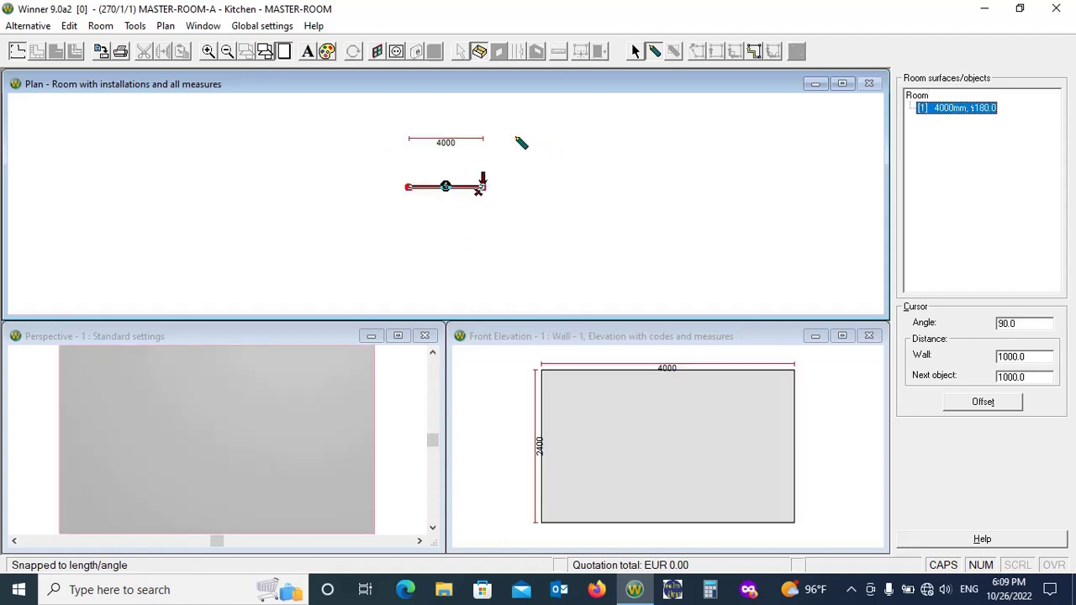
right_click(515, 136)
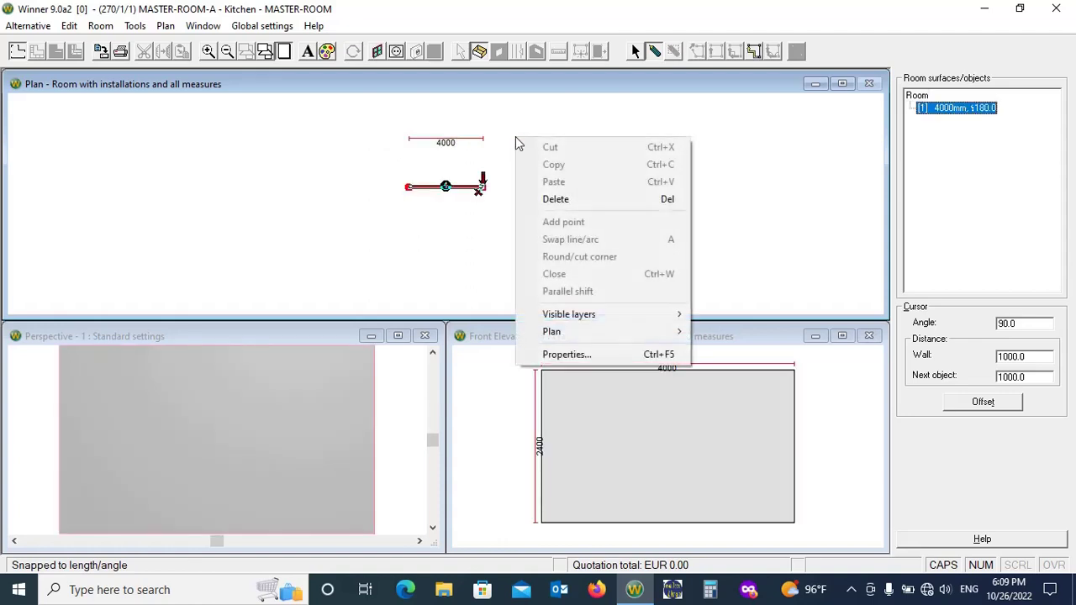
click(563, 354)
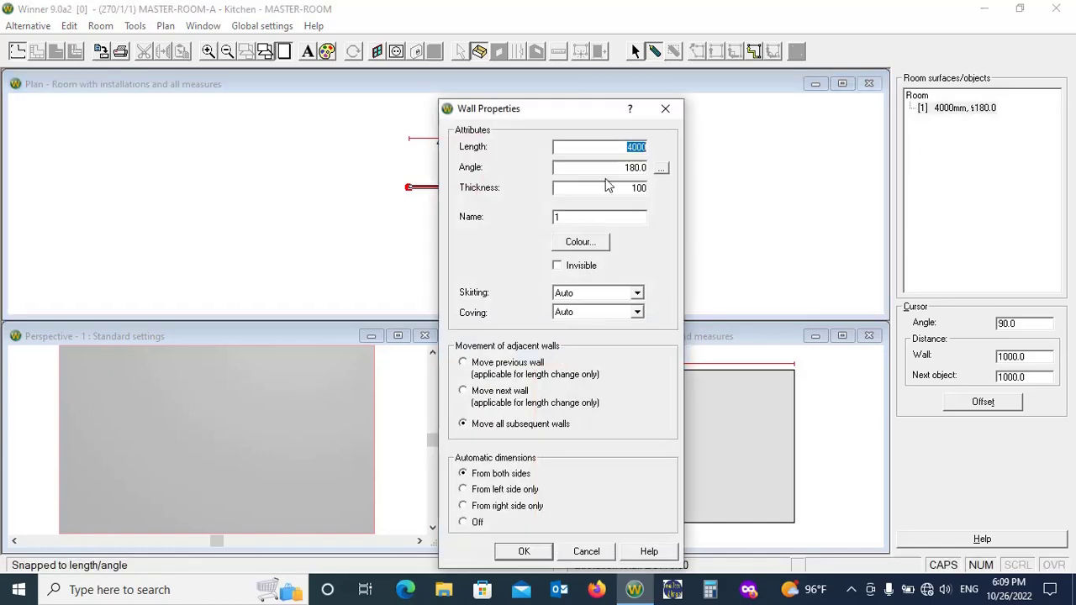
text(4100)
key(Return)
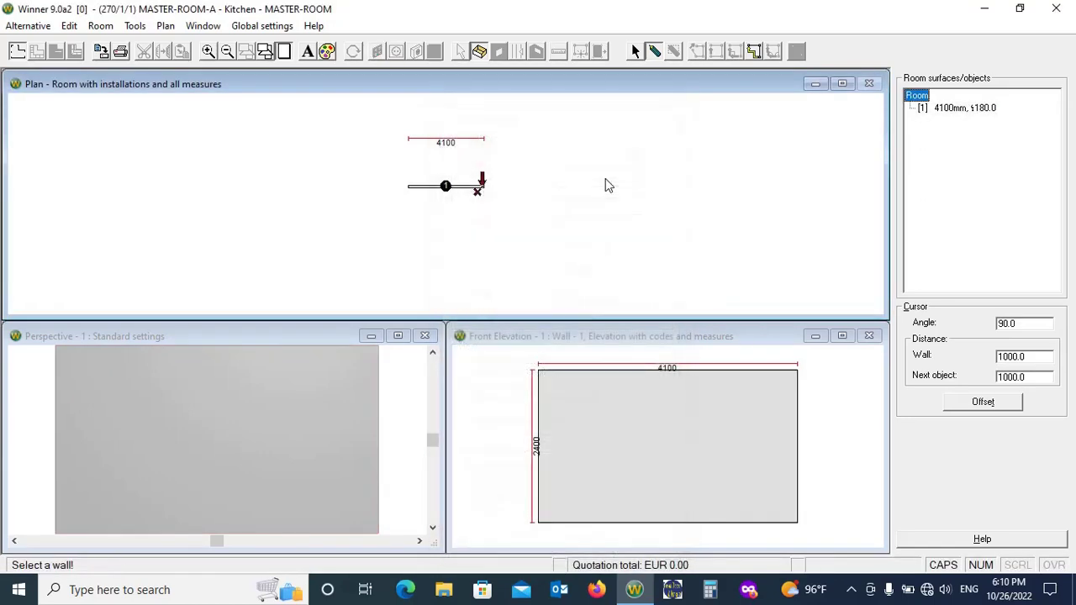
Draw the second wall downward, perpendicular to the free end of wall 1, and set its length to 4100 mm
click(480, 191)
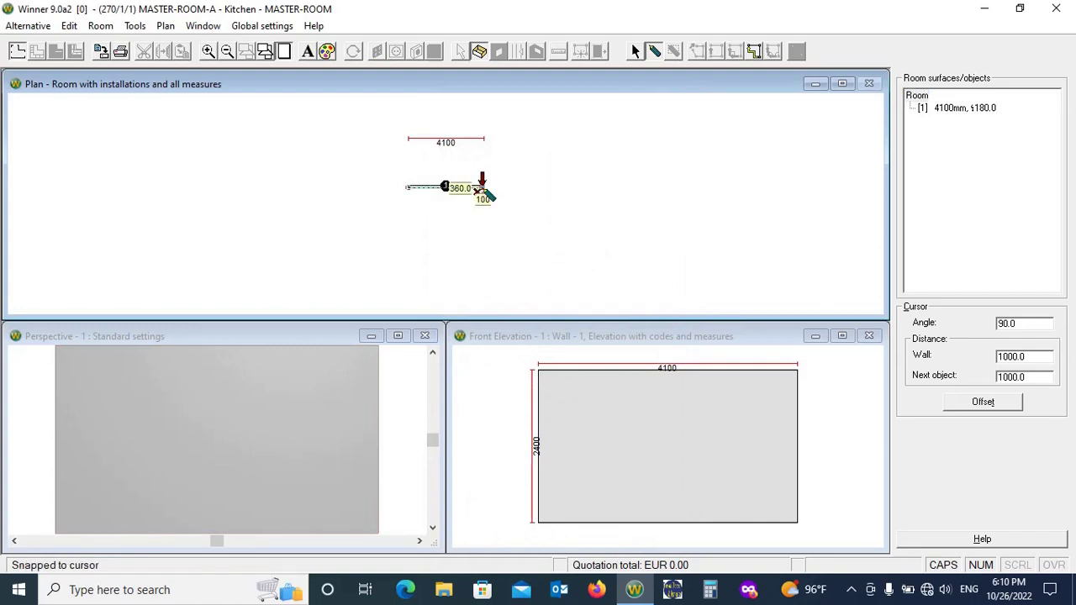
click(484, 255)
right_click(481, 253)
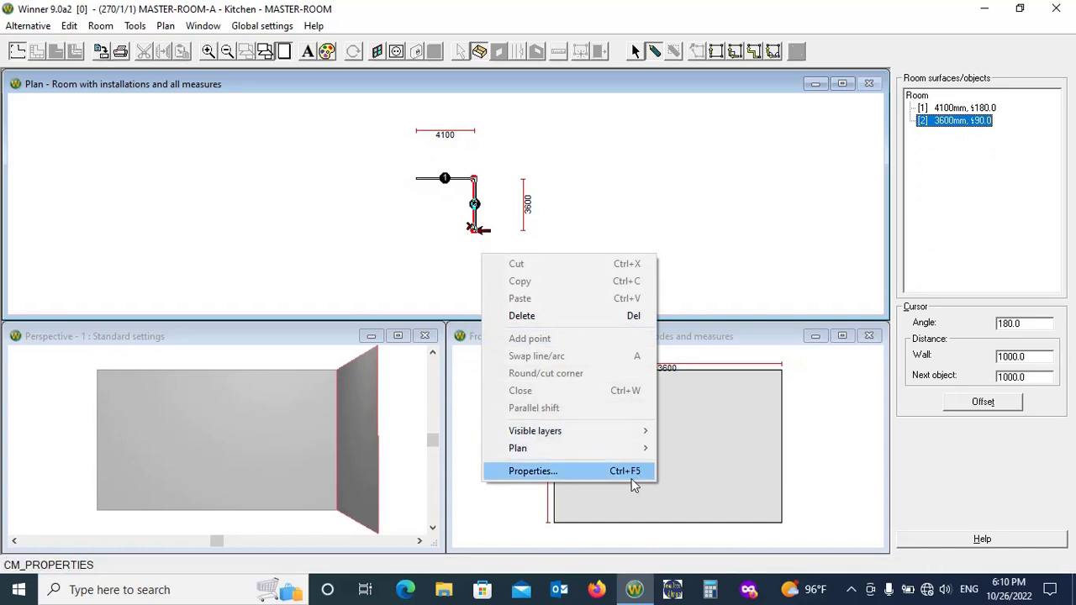
click(600, 473)
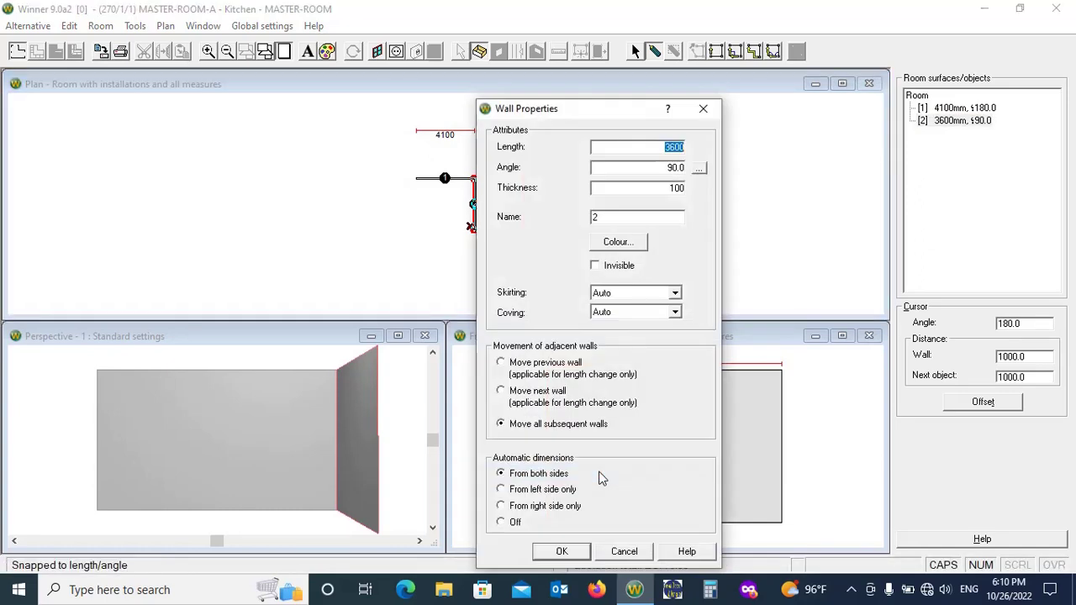
text(4100)
key(Return)
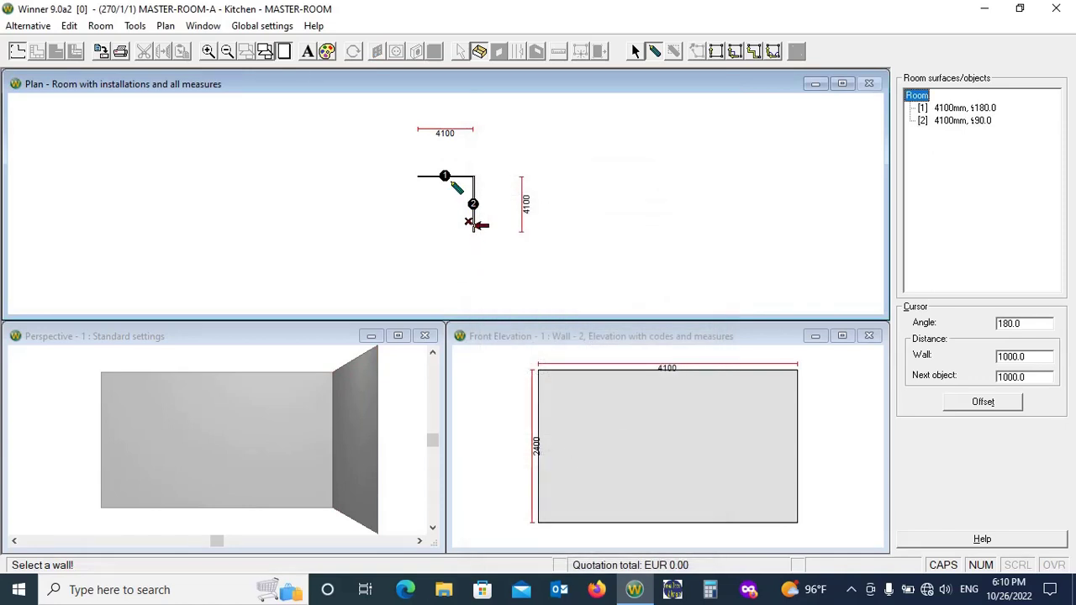
Draw the third wall parallel to wall 1 with a length of 4100 mm, and close the room with a fourth wall
scroll(458, 188, up, 2)
scroll(438, 198, down, 2)
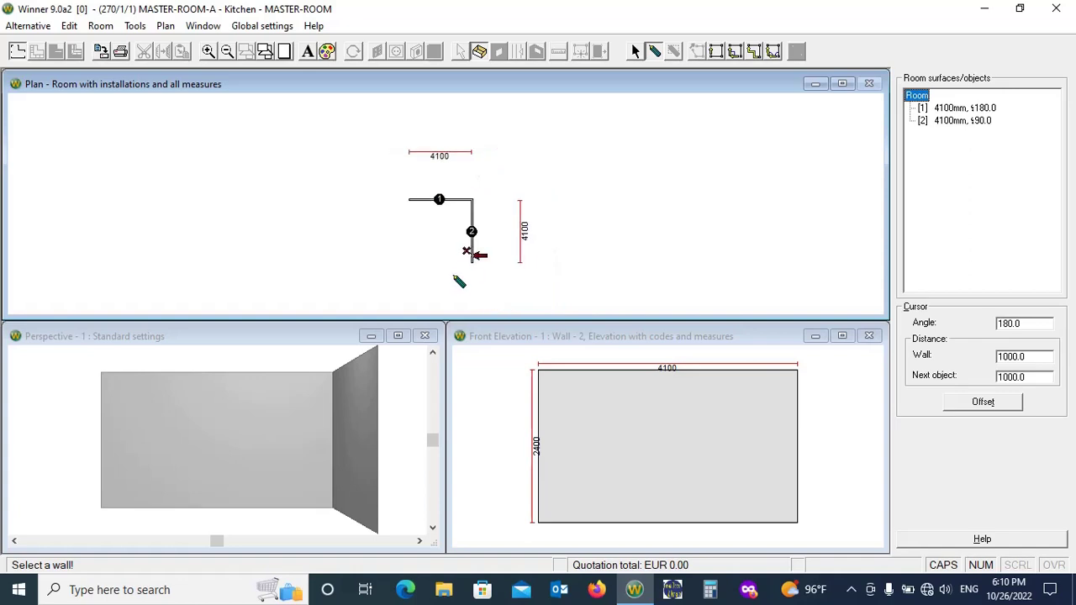
scroll(451, 209, up, 1)
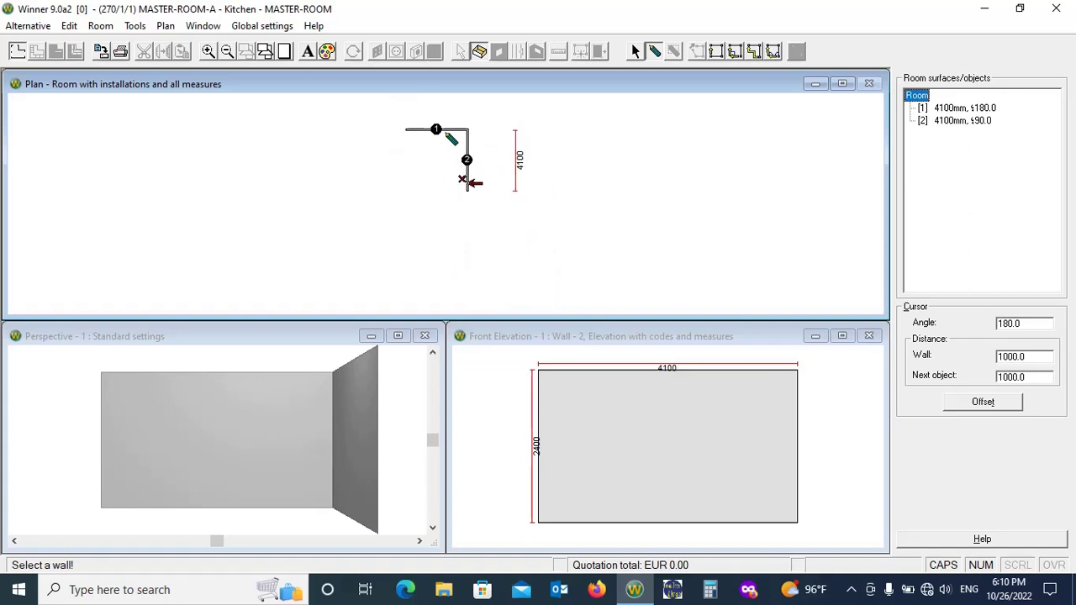
middle_drag(451, 139, 453, 209)
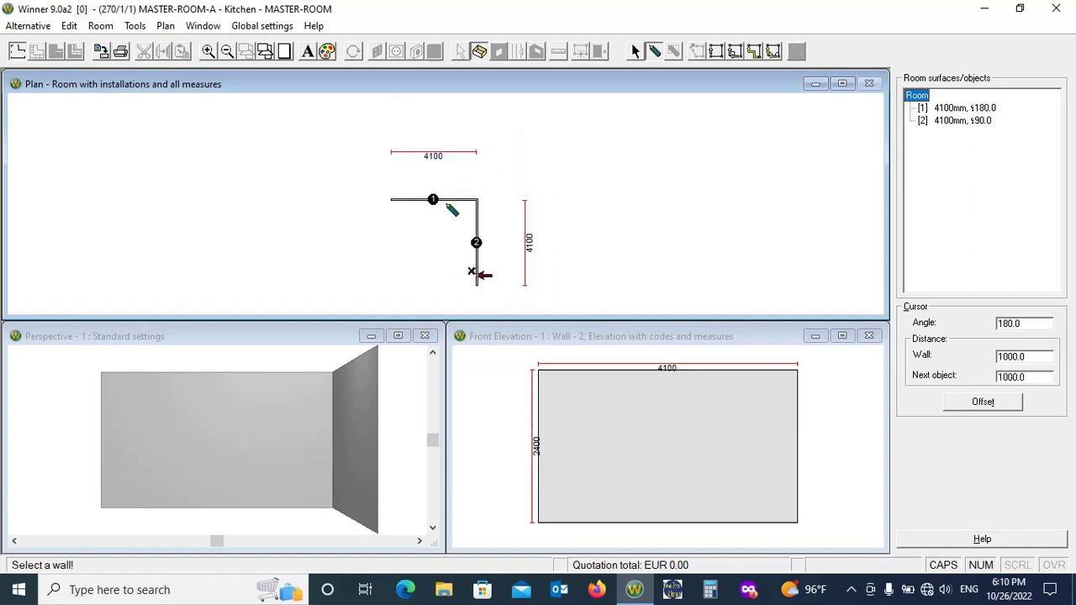
click(841, 84)
scroll(452, 318, up, 1)
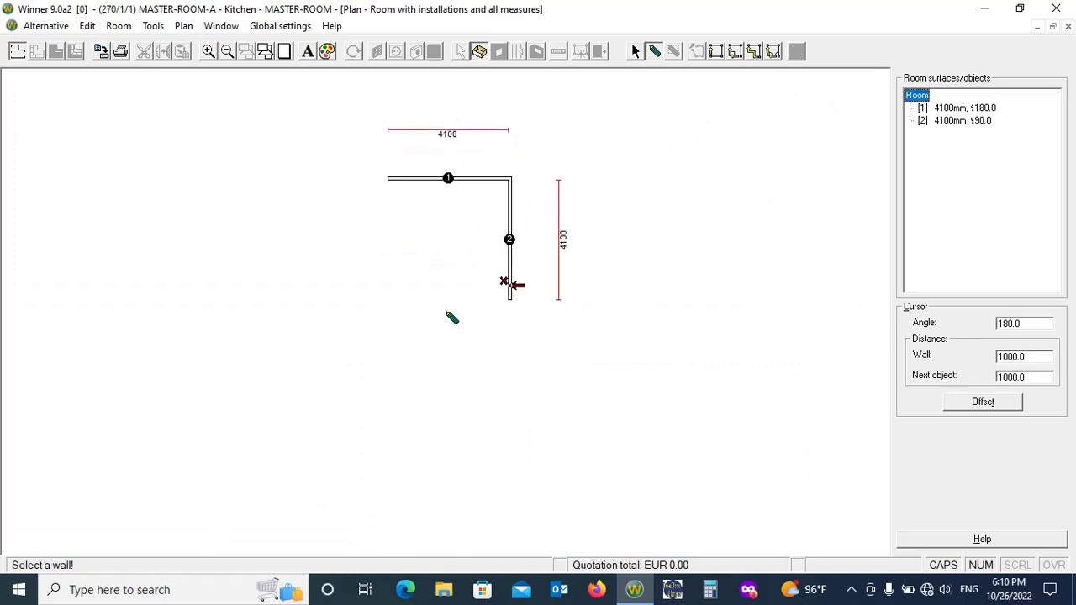
click(510, 298)
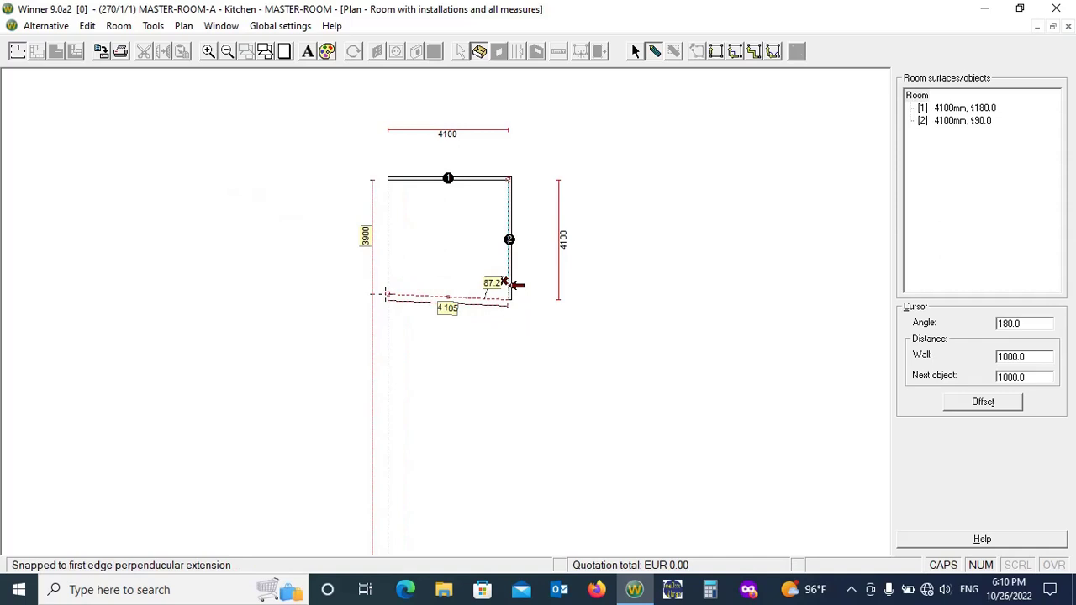
click(330, 298)
right_click(329, 296)
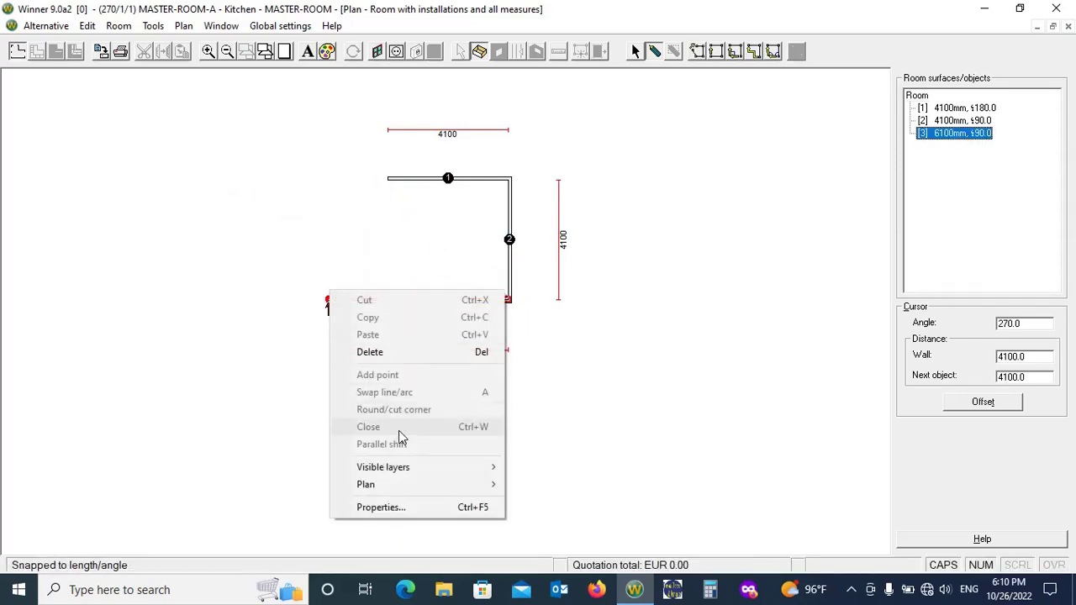
click(405, 508)
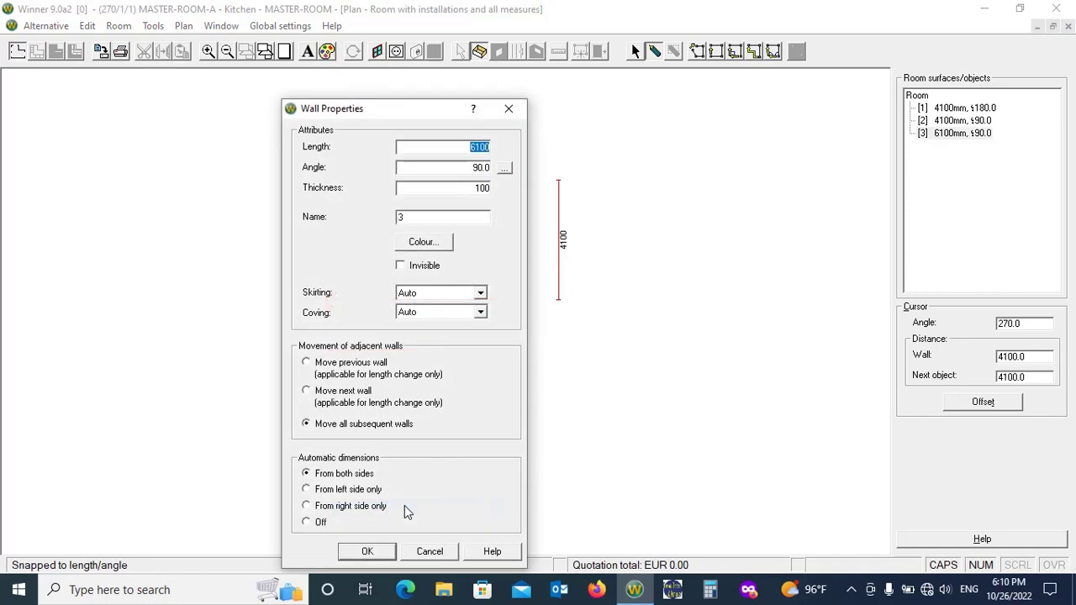
text(4100)
key(Return)
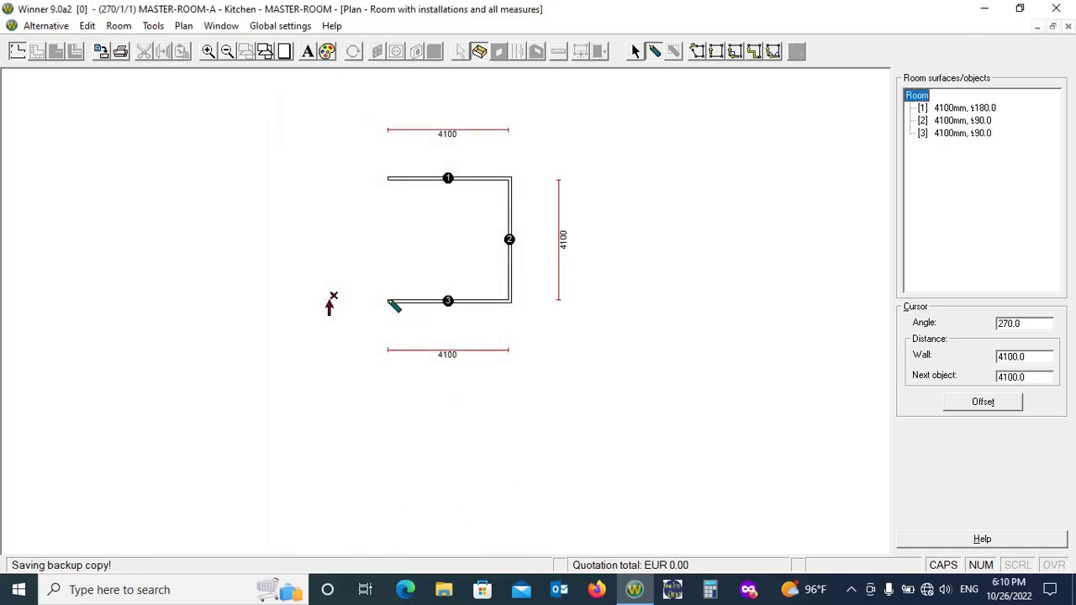
click(385, 178)
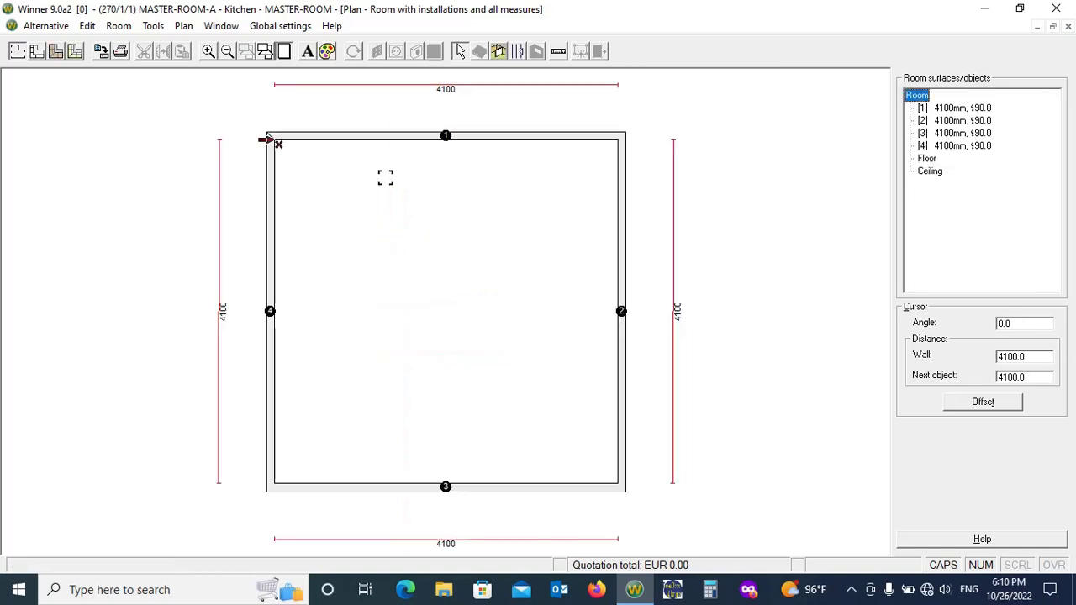
Check the ceiling height and wall thickness in the room properties
right_click(409, 264)
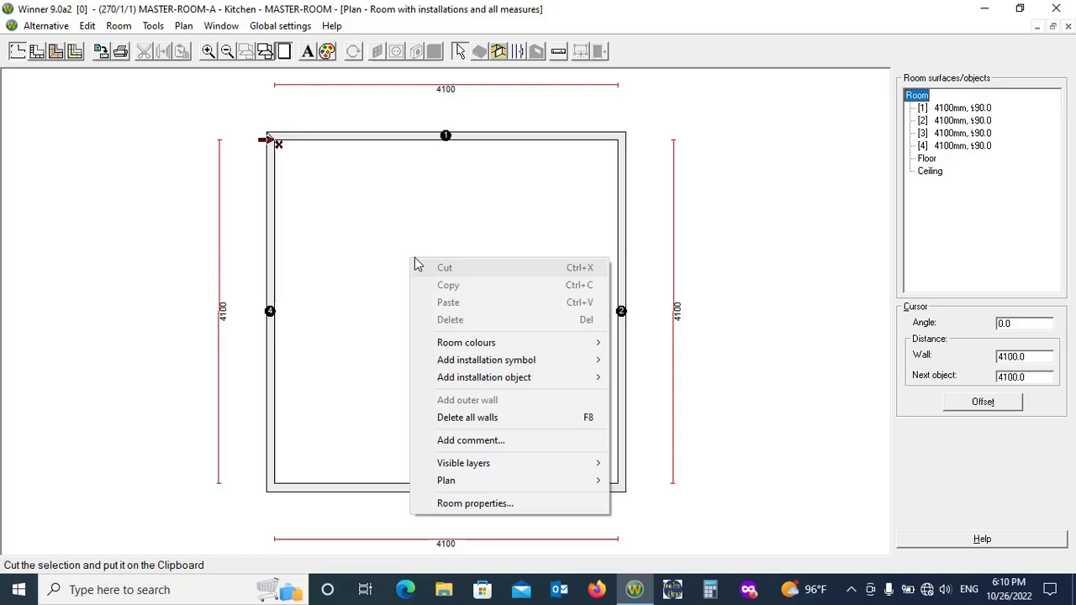
click(489, 503)
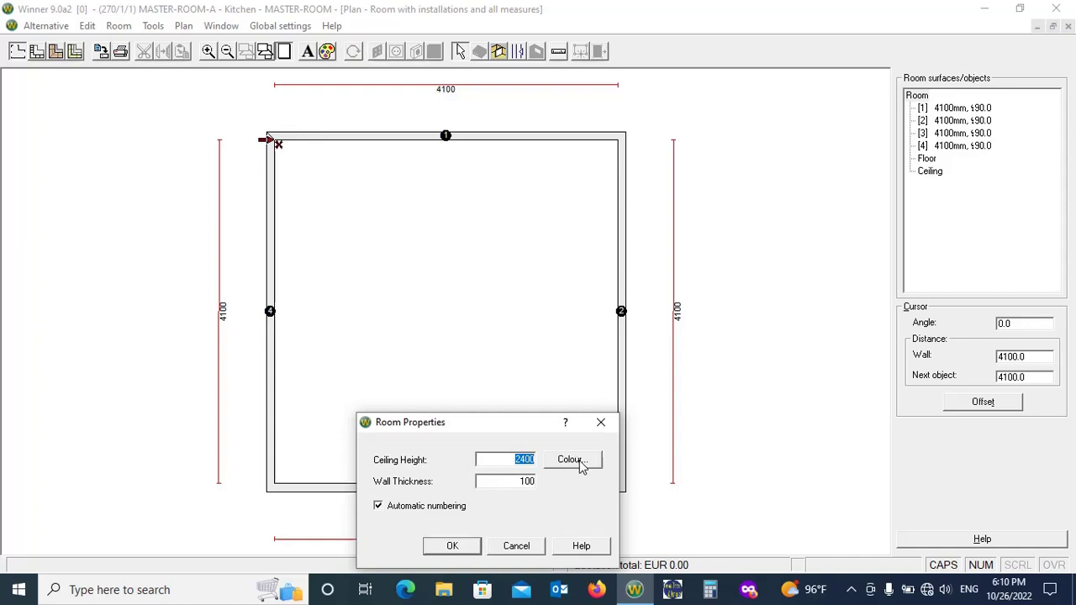
click(464, 547)
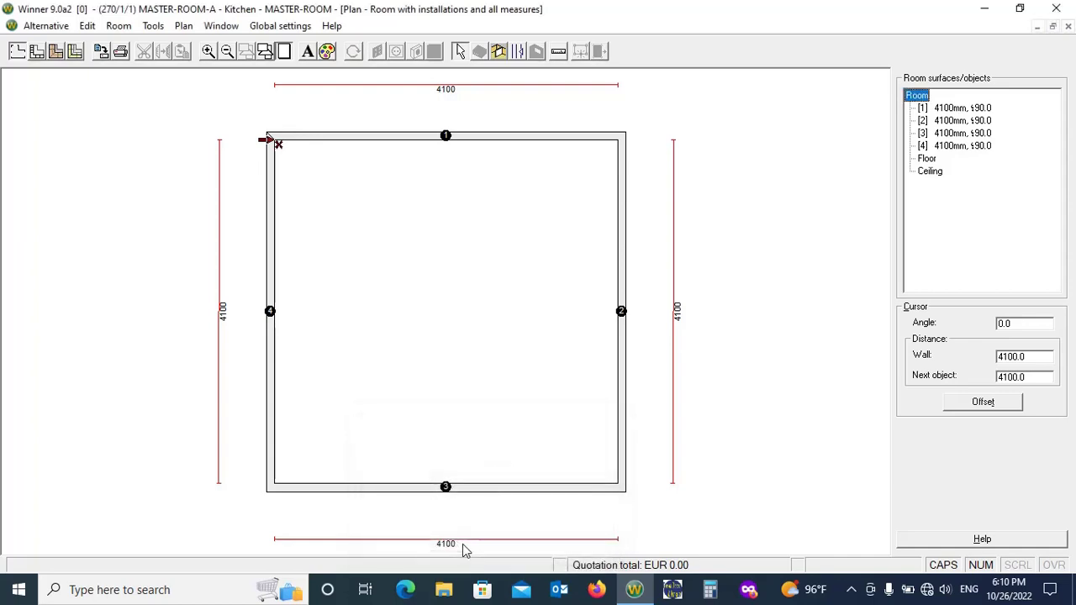
Switch to unit planning with all views shown, look up products with code W, and choose the 40 cm one-door wall unit W40
click(37, 52)
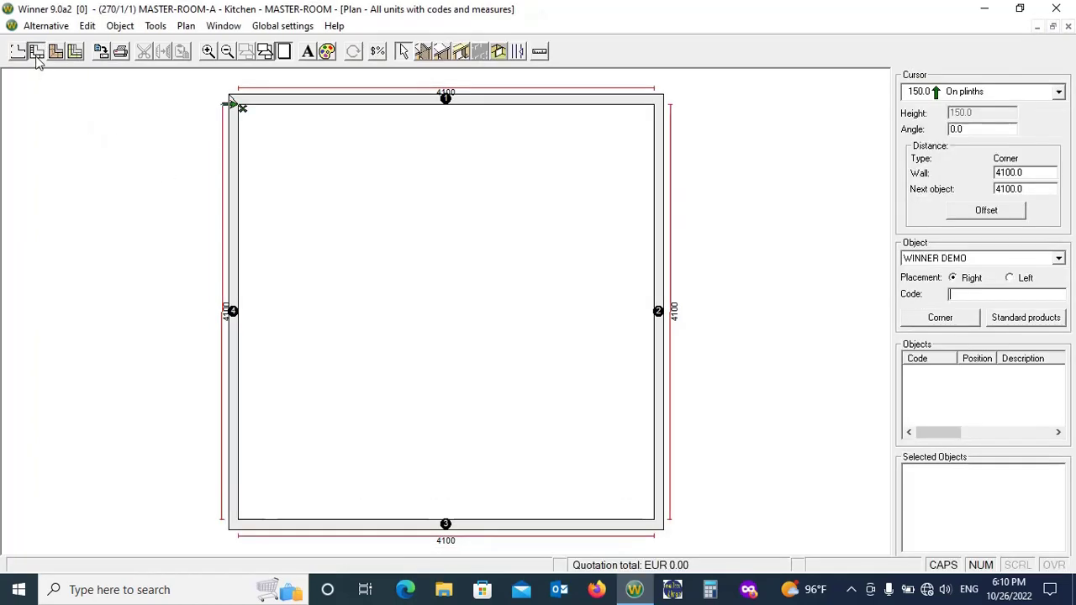
click(1053, 27)
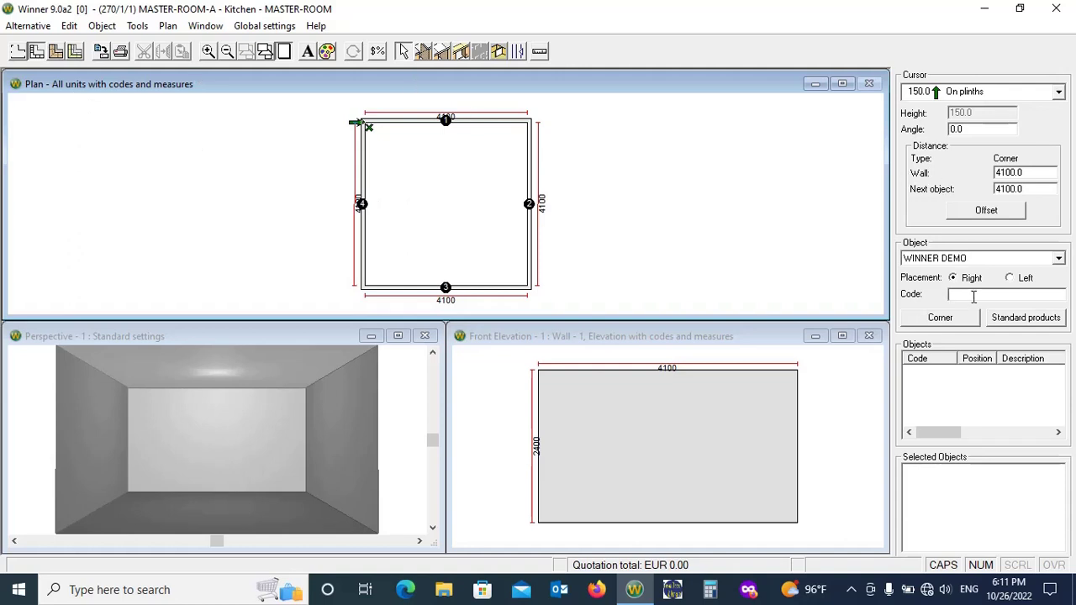
text(D)
key(BackSpace)
key(Return)
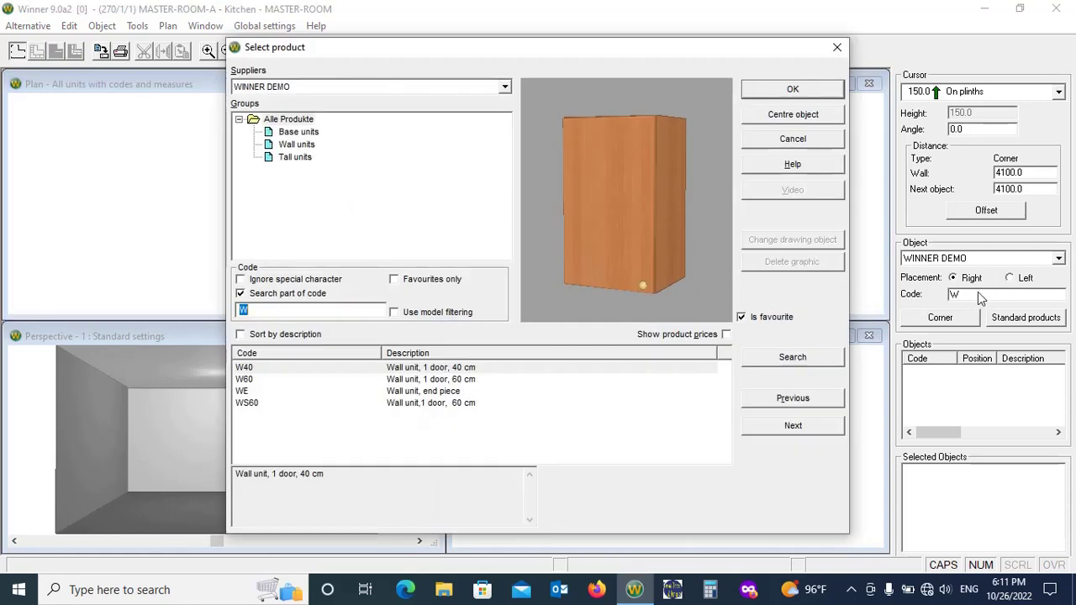
click(797, 91)
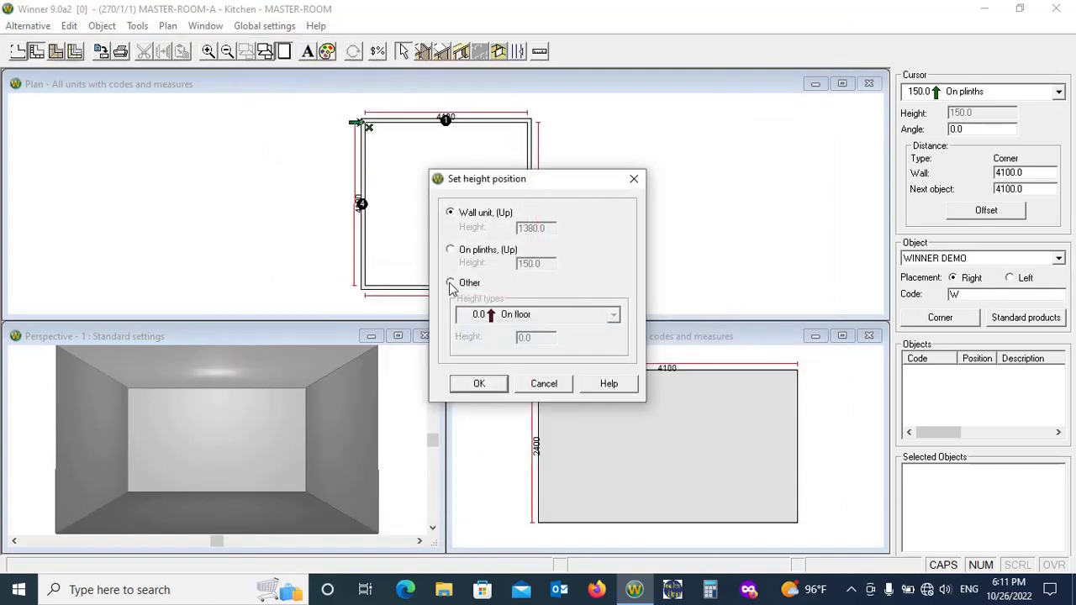
Place the W40 unit in the corner of walls 4 and 1 at an upward special height of 50 mm with a left hinge
click(451, 284)
click(614, 317)
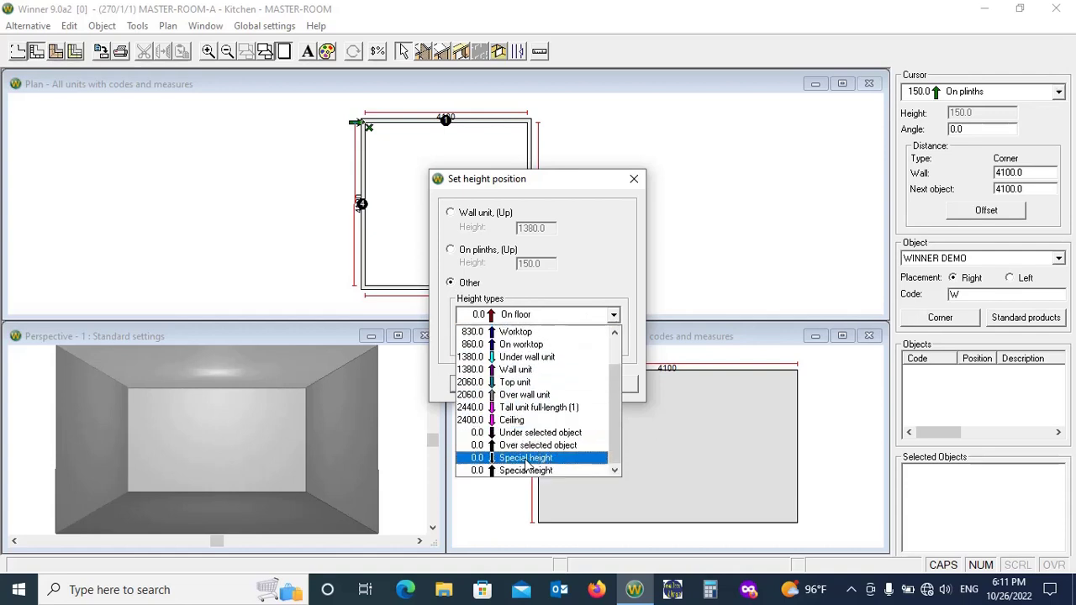
click(521, 471)
drag(551, 338, 502, 340)
text(50)
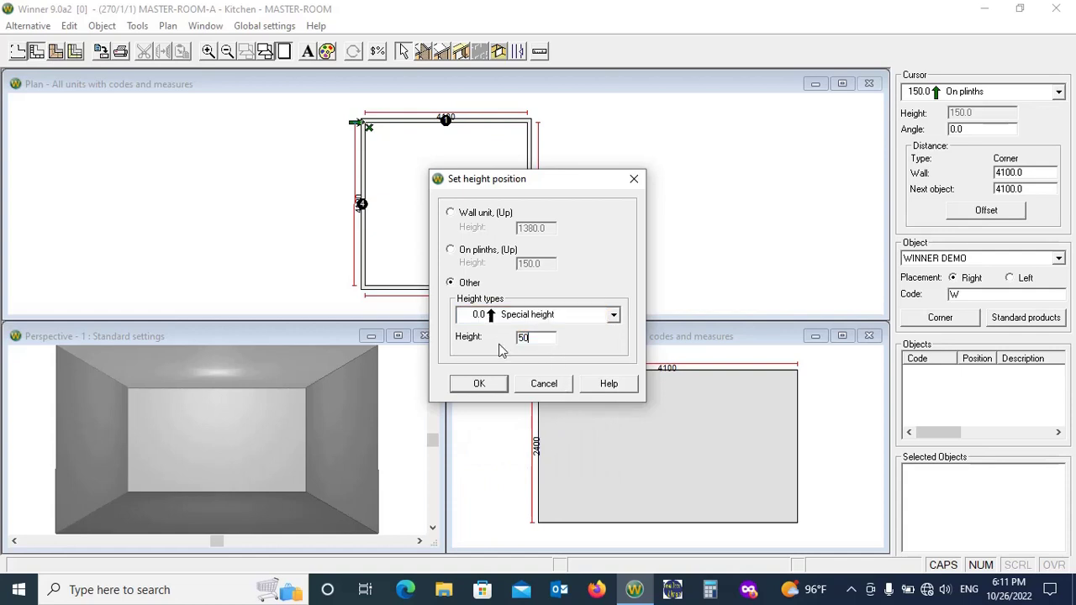
click(486, 385)
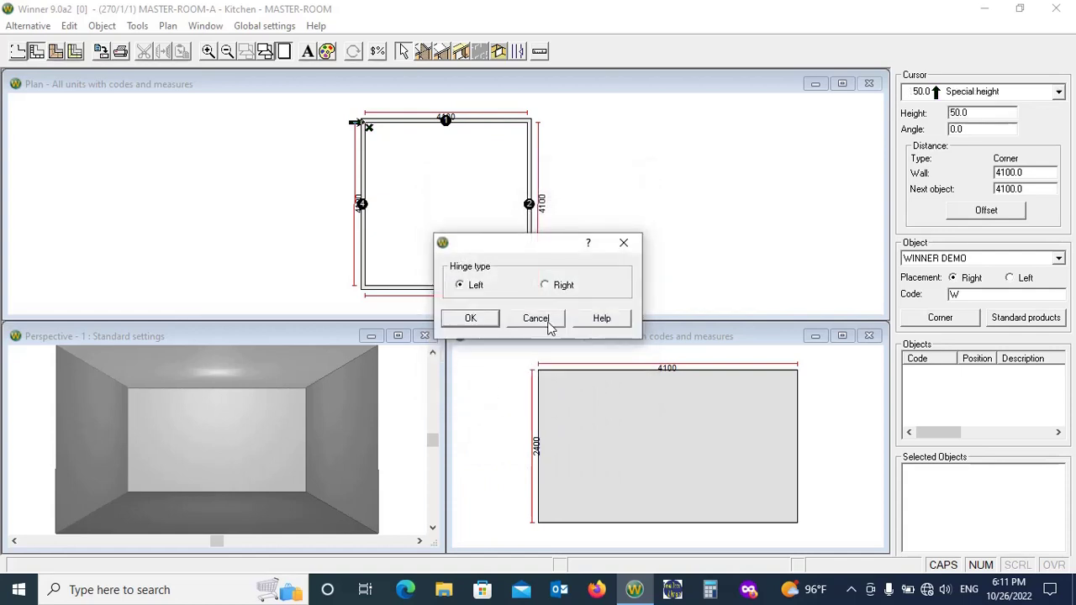
click(471, 318)
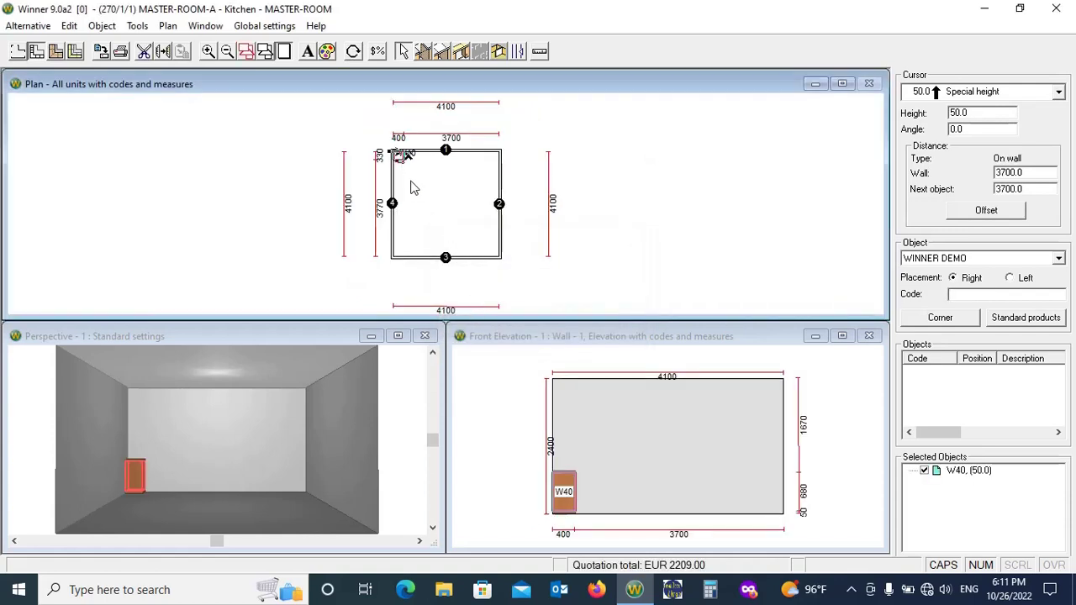
Open the object parameters of the W40 unit in the plan and set its width to 1000 mm
scroll(412, 188, up, 4)
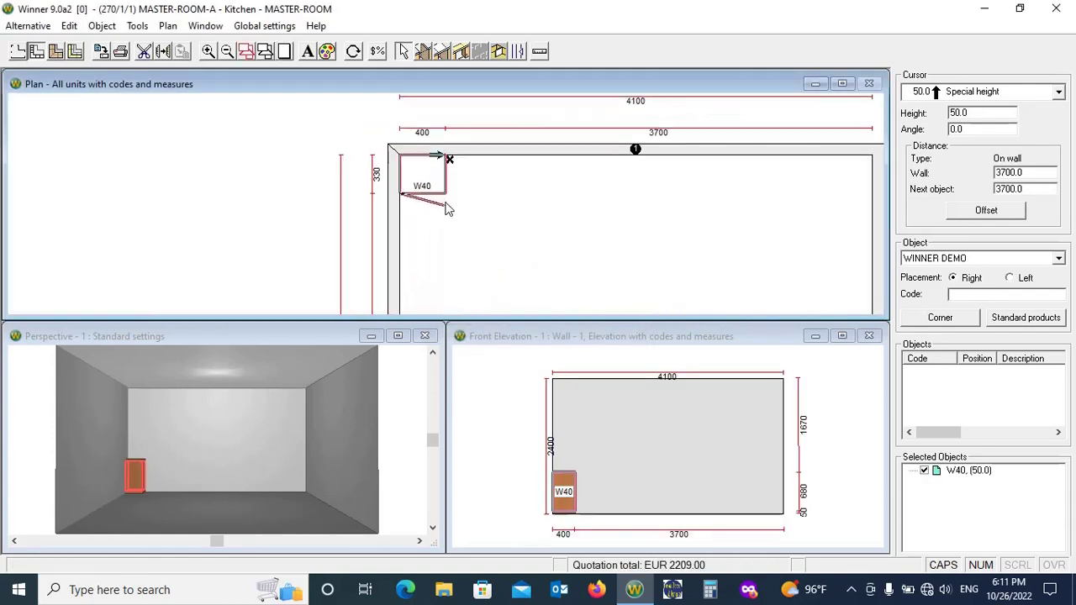
scroll(446, 209, up, 2)
scroll(445, 211, down, 4)
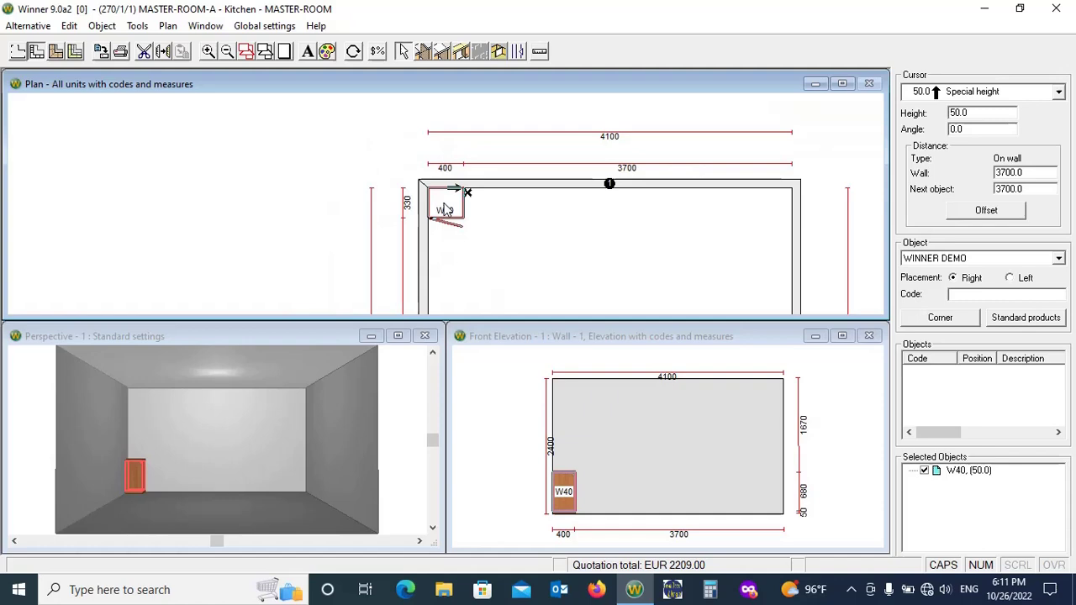
scroll(445, 209, up, 1)
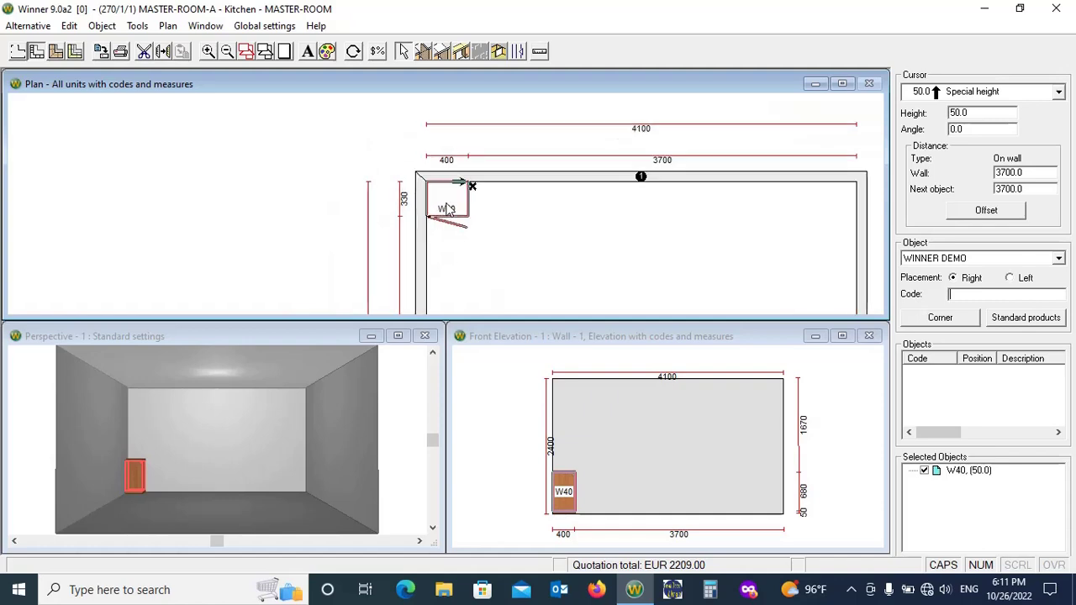
right_click(446, 209)
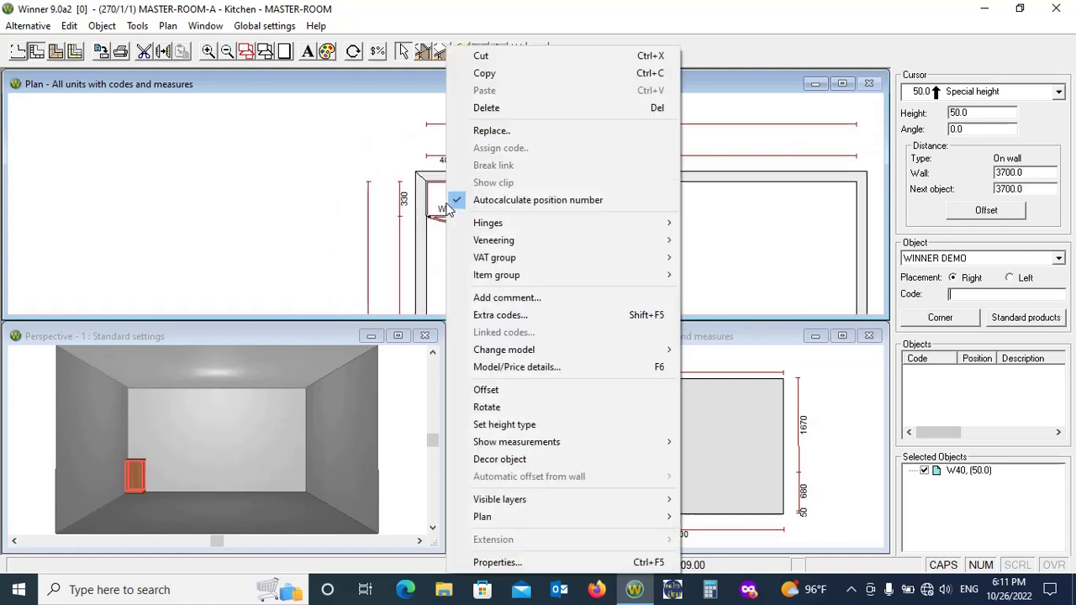
click(496, 562)
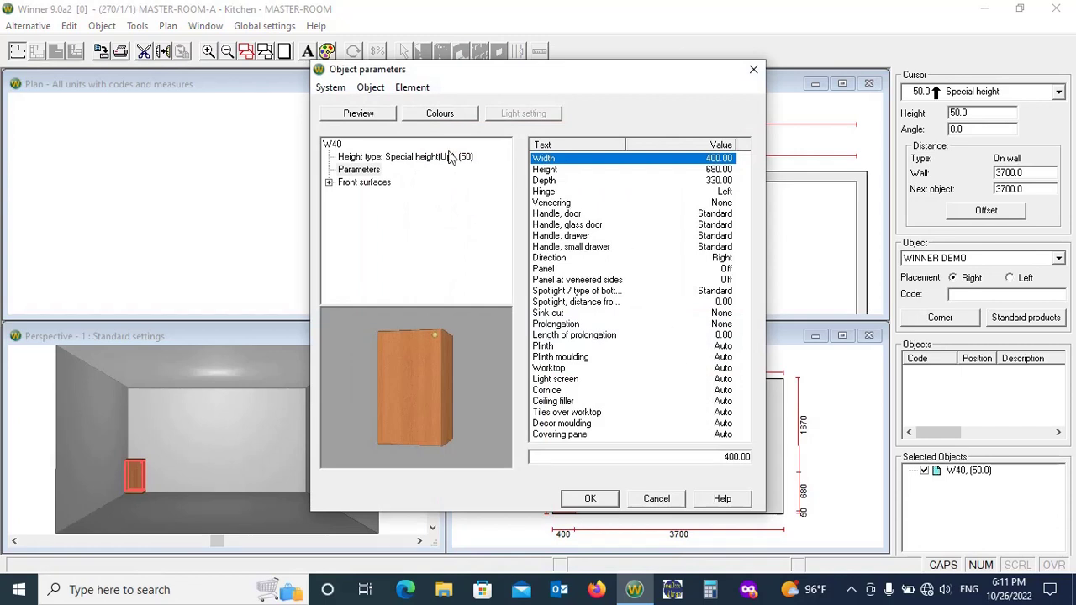
click(650, 162)
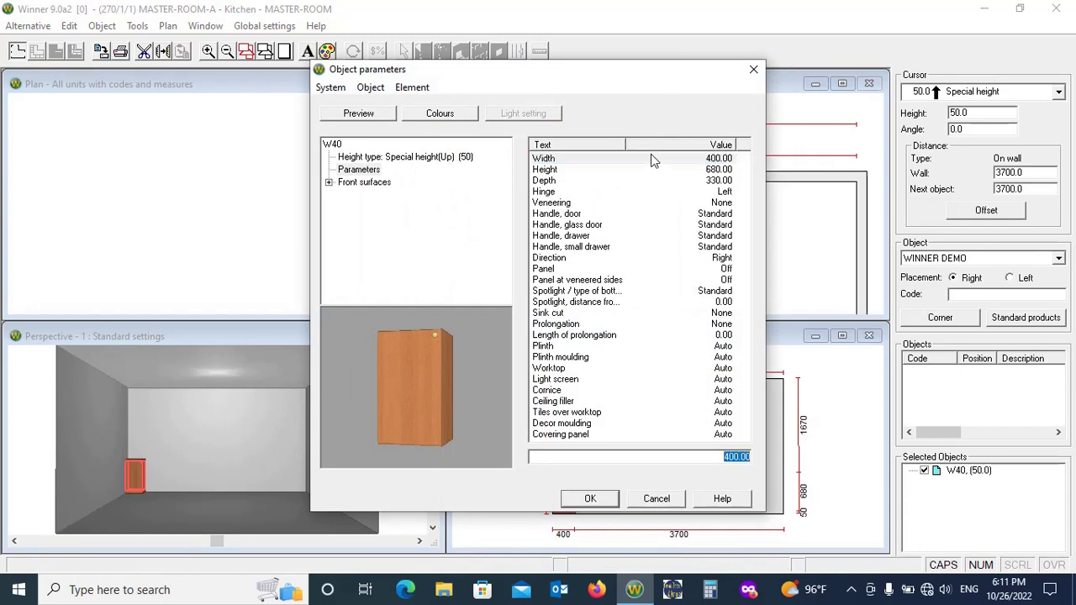
text(1000)
Set the W40 unit's height to 2350 mm and its depth to 600 mm
click(713, 171)
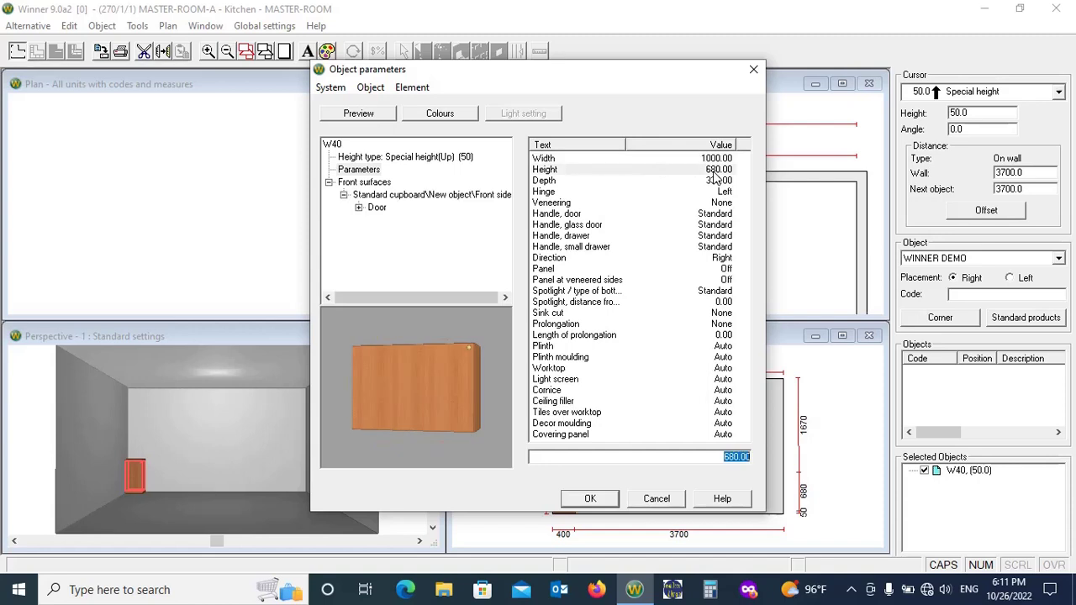
text(2350)
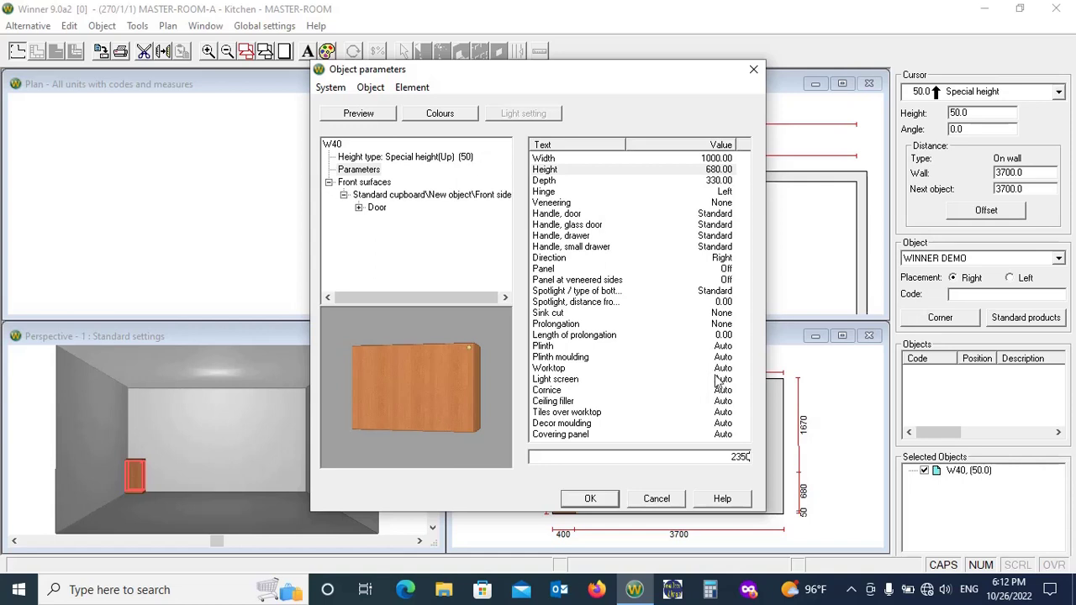
click(708, 173)
text(2350)
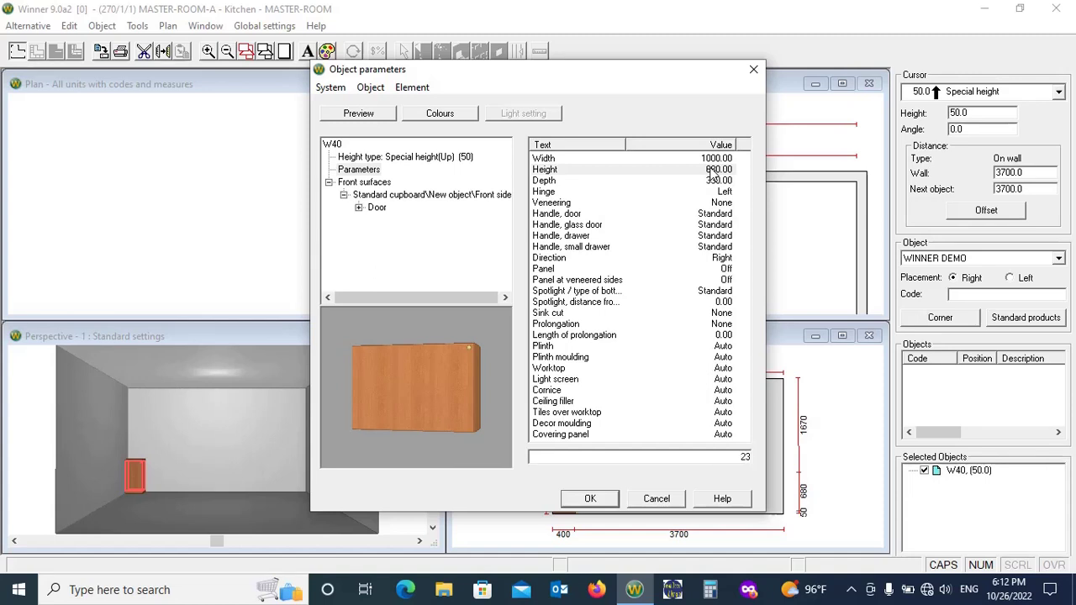
key(Return)
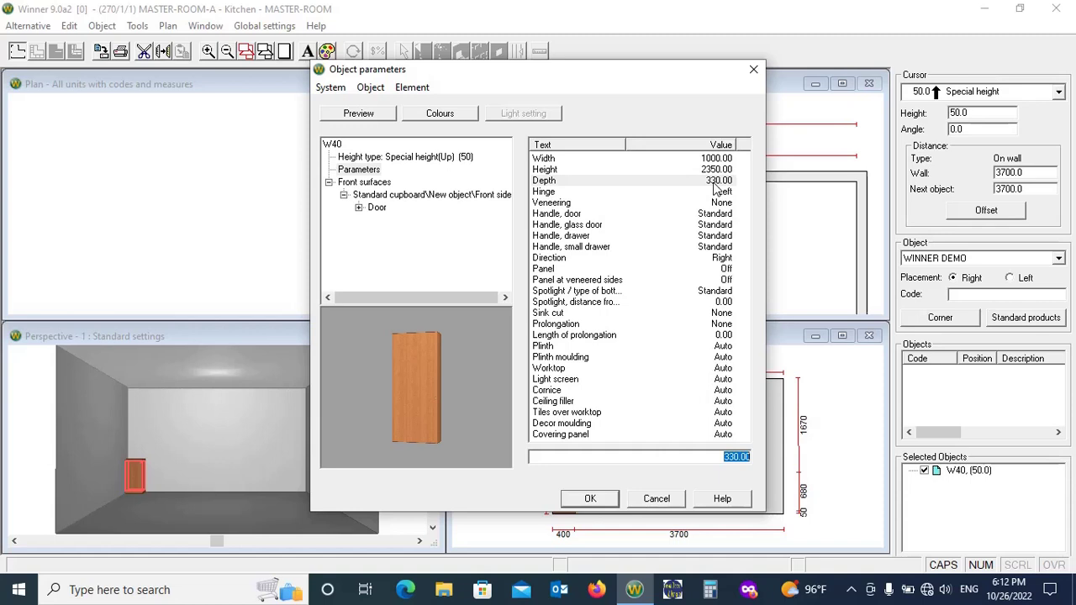
text(600)
key(Return)
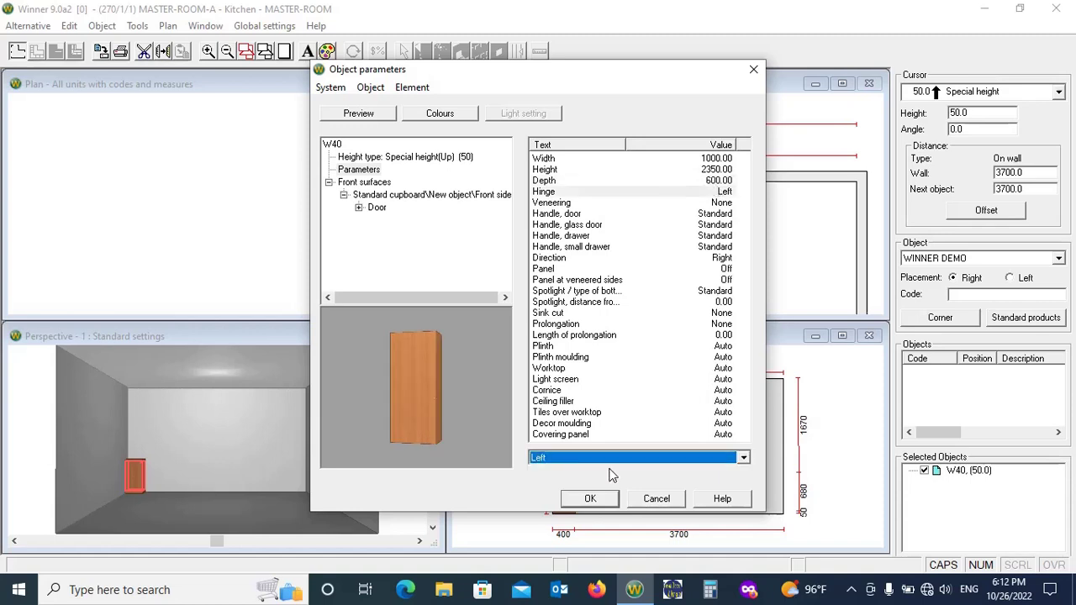
Delete the door element from the W40 unit's front surface, apply the parameter changes, and deselect the unit
click(390, 195)
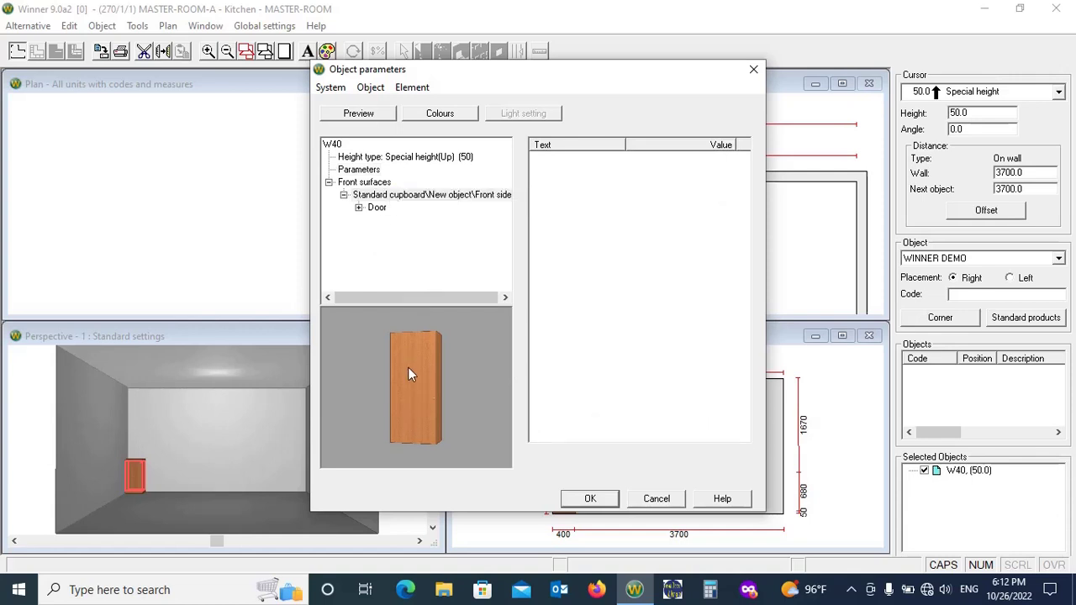
click(376, 208)
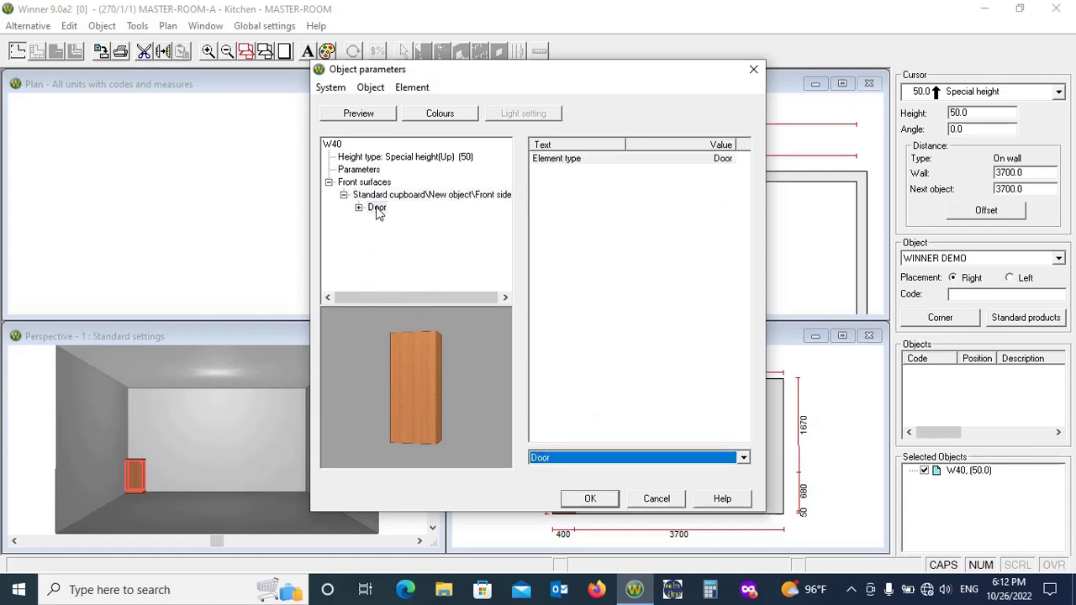
click(412, 88)
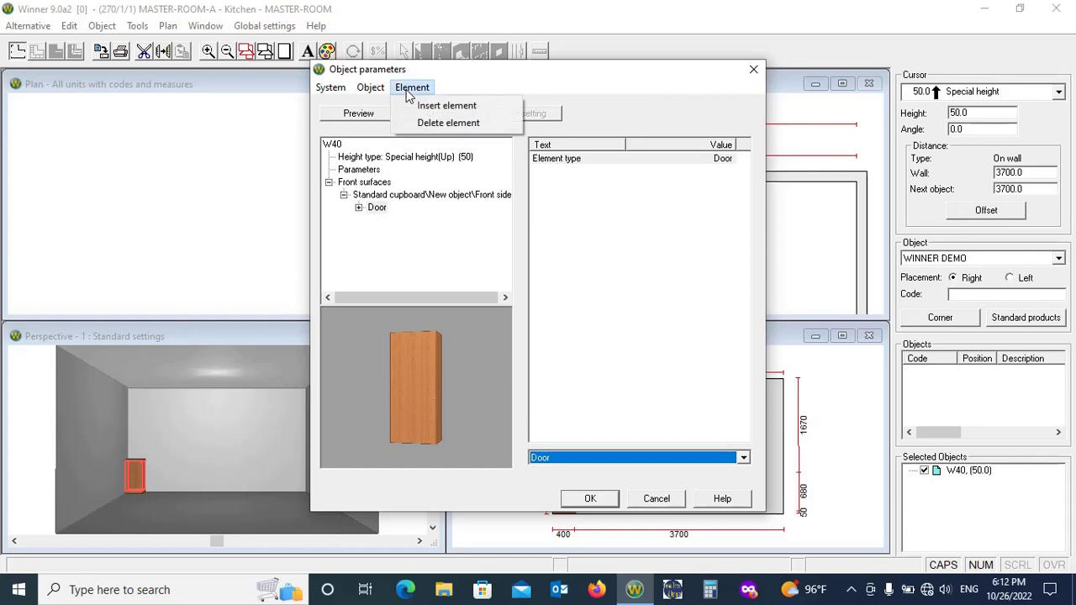
click(440, 123)
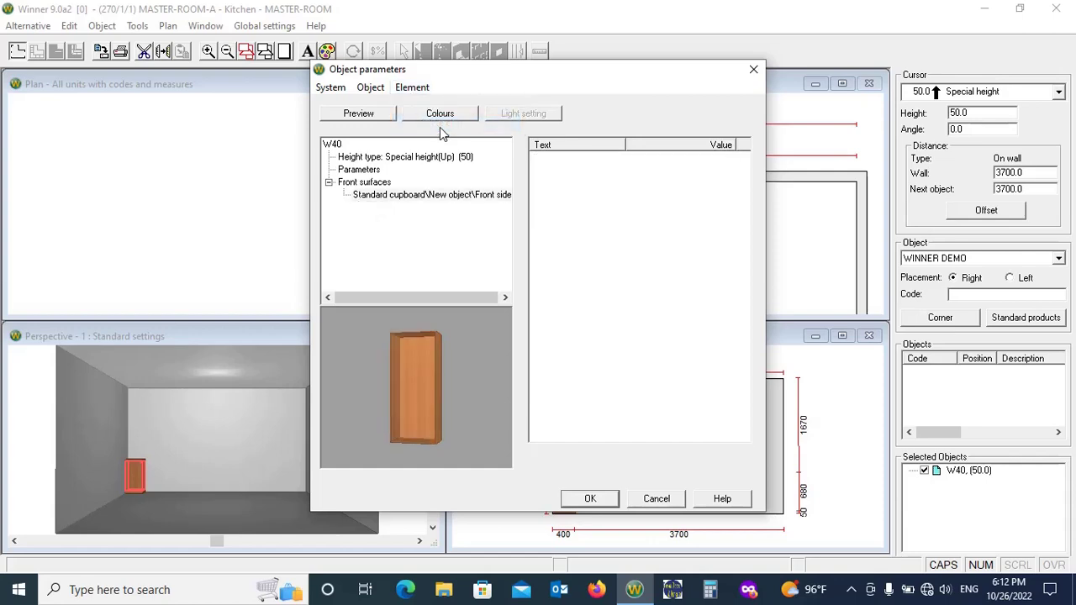
click(591, 499)
click(712, 455)
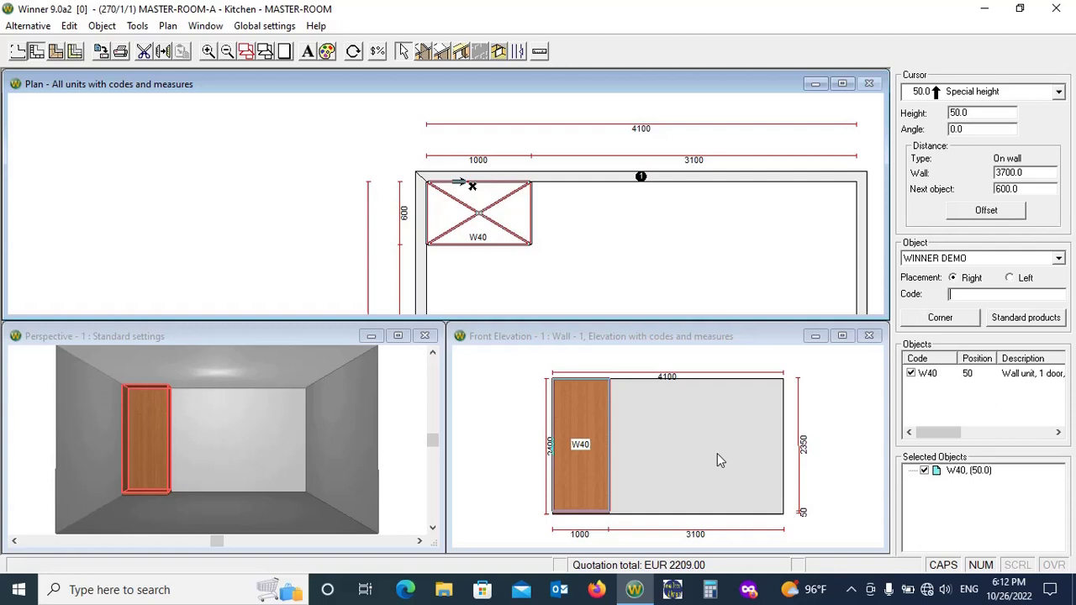
click(588, 236)
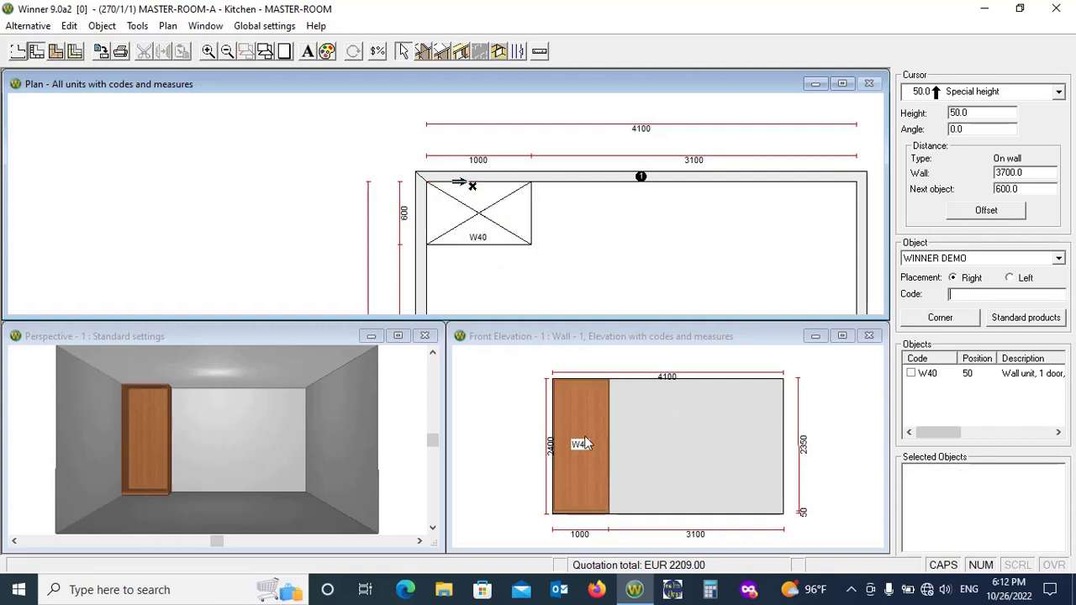
Examine the resized W40 unit in an enlarged front elevation of wall 1, then return to the combined views
click(842, 472)
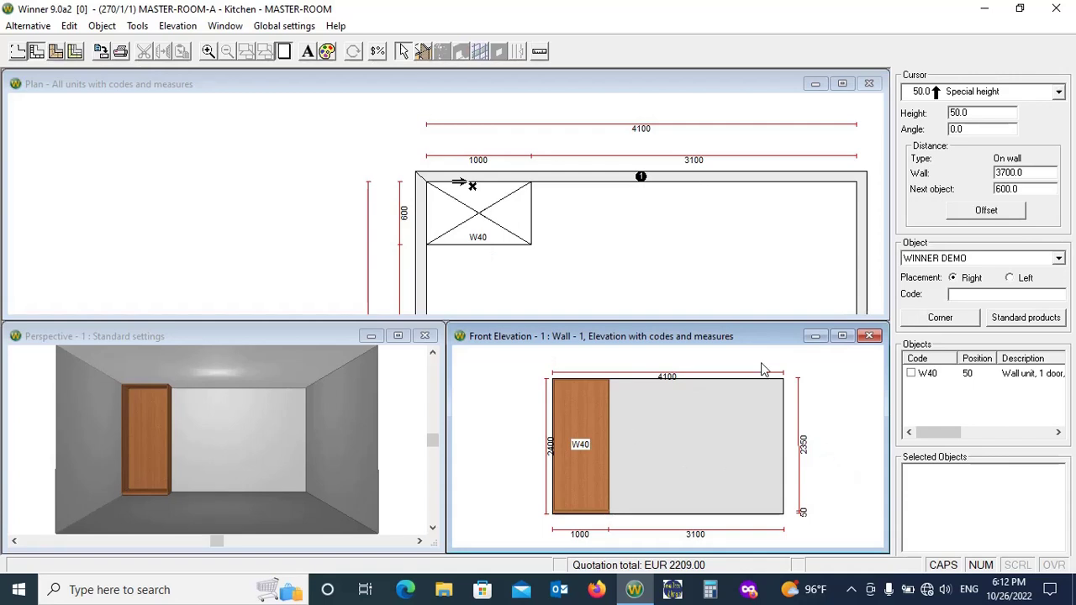
click(842, 336)
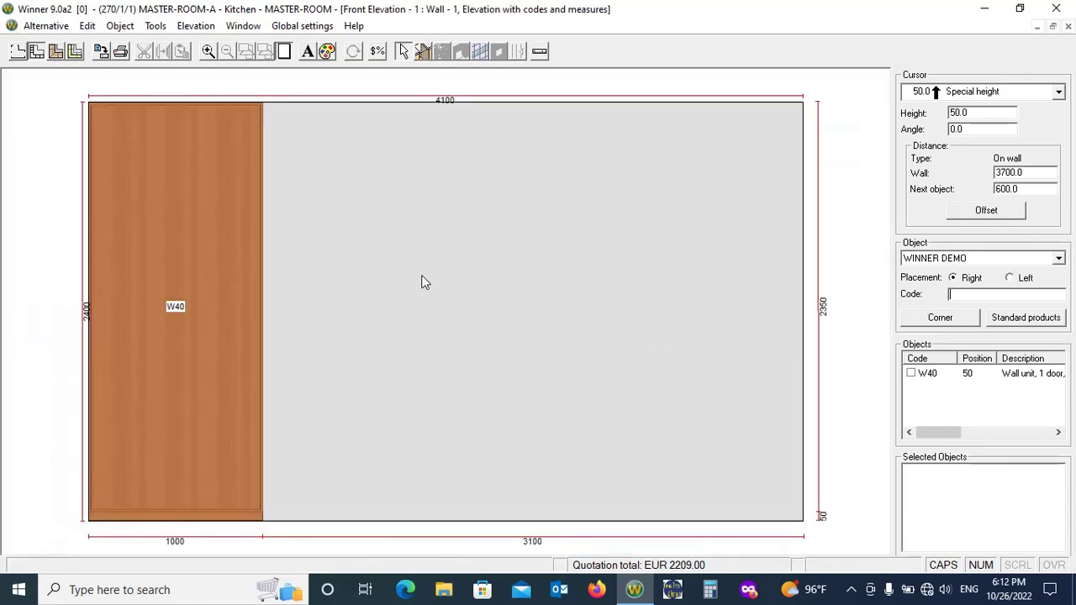
scroll(427, 294, down, 2)
scroll(398, 336, up, 3)
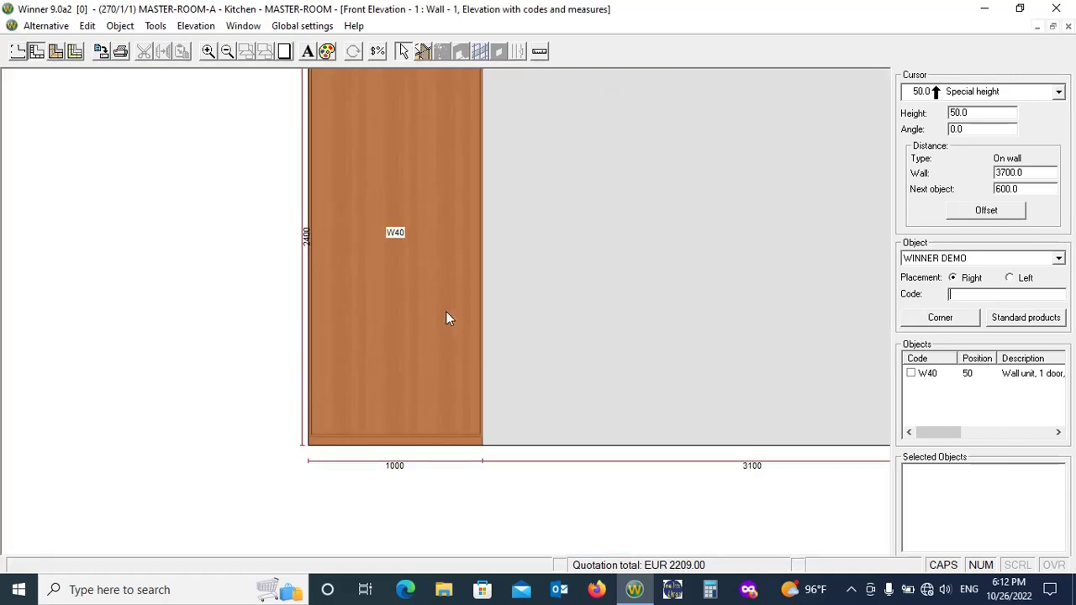
scroll(446, 315, down, 2)
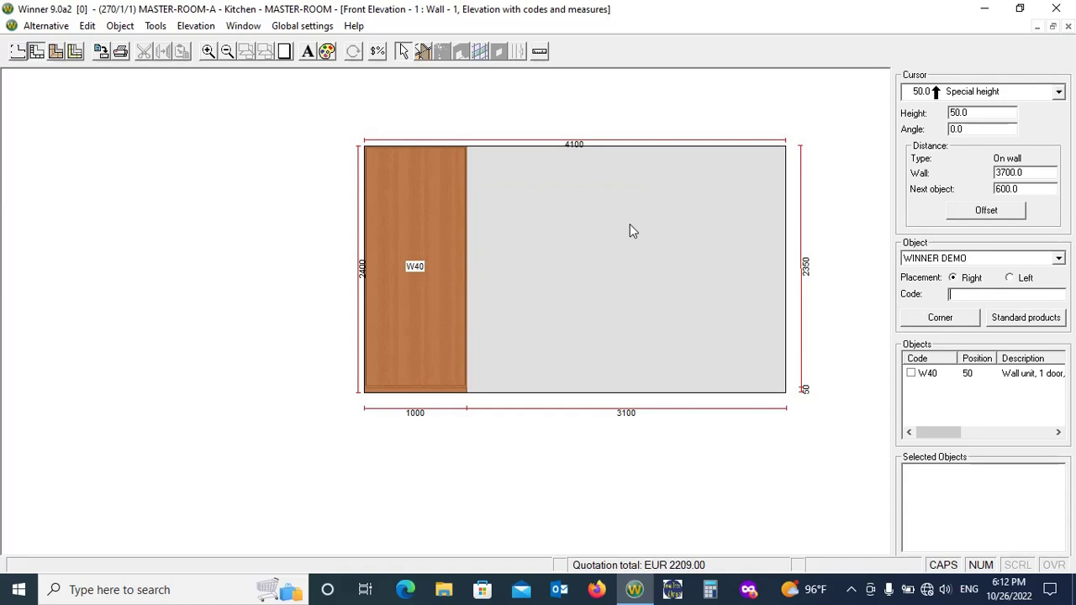
click(1053, 28)
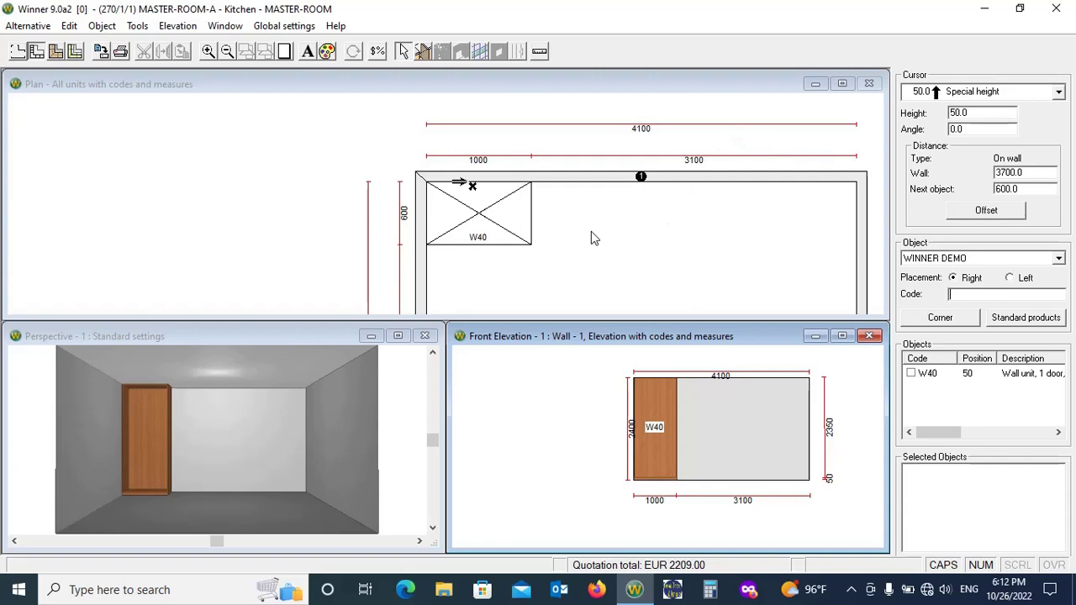
scroll(445, 214, down, 1)
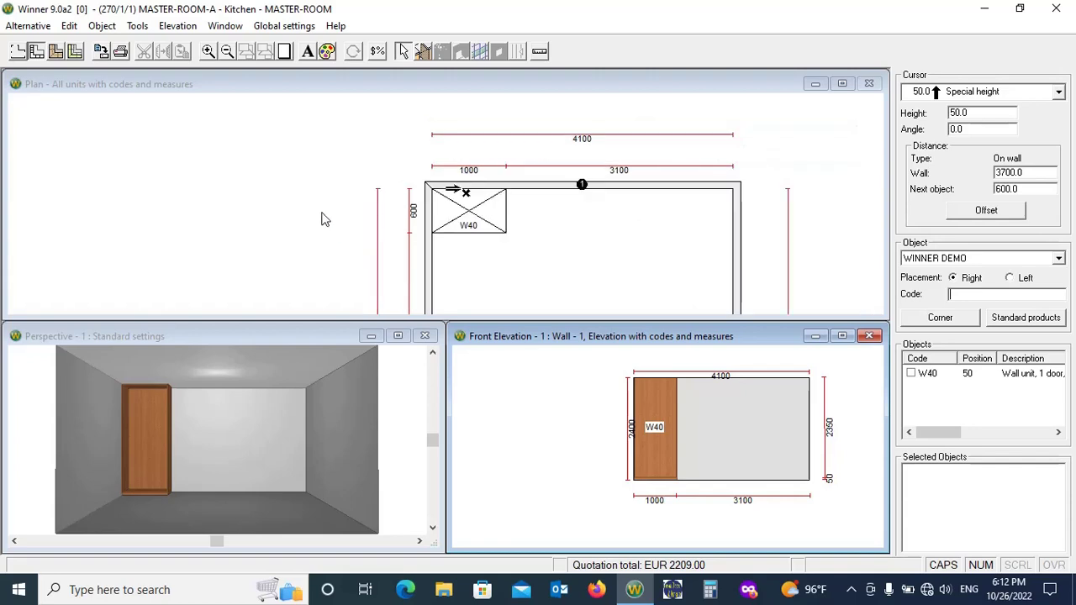
Choose the plain wooden panel bar support W350 003 from the standard ornaments and assign it WINNER DEMO code 1000
click(1034, 322)
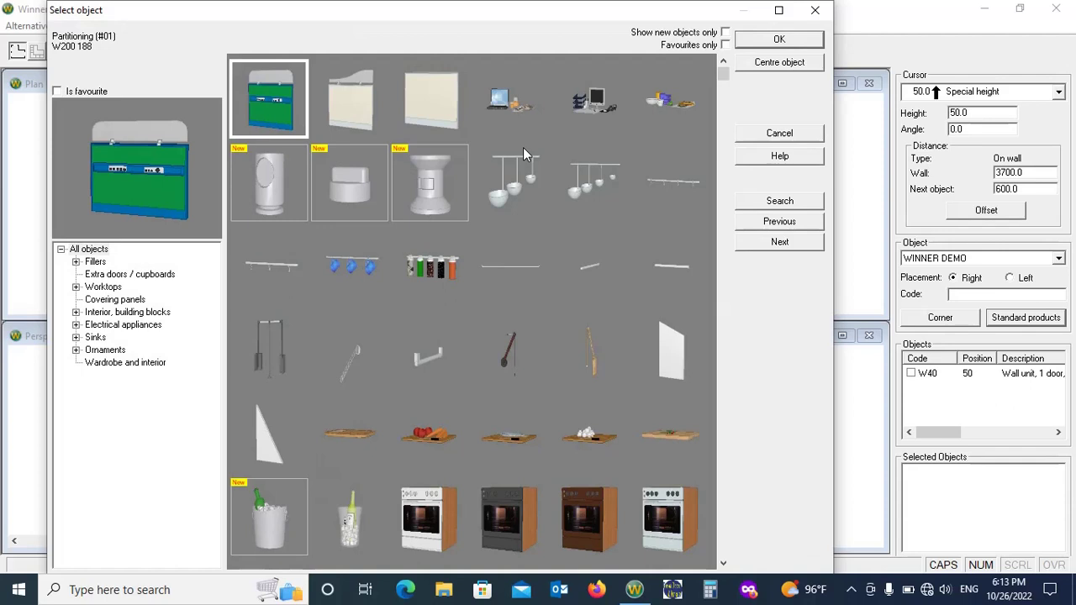
click(102, 350)
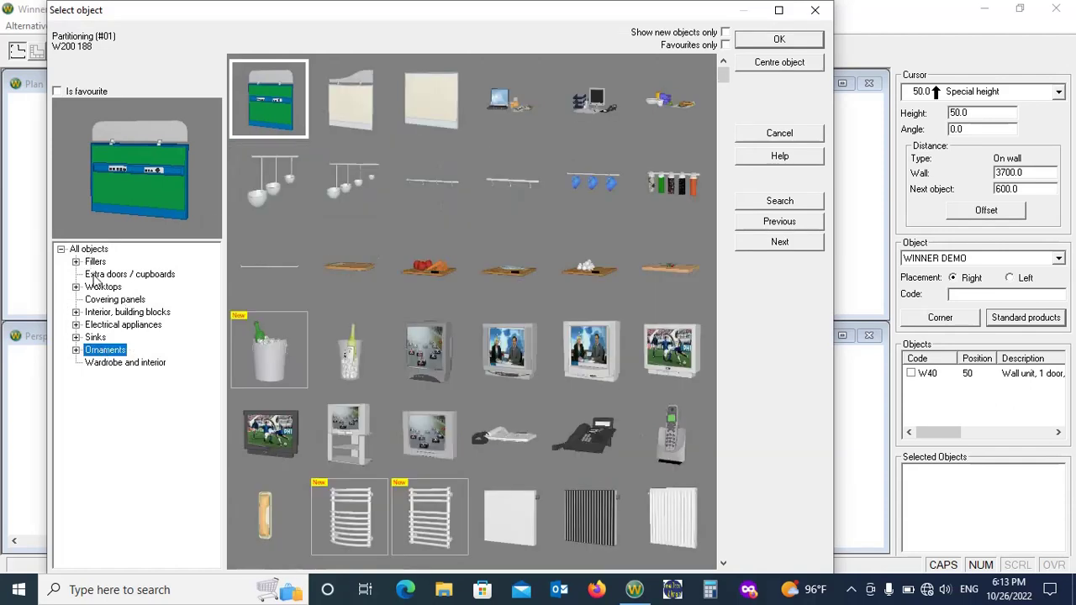
click(75, 349)
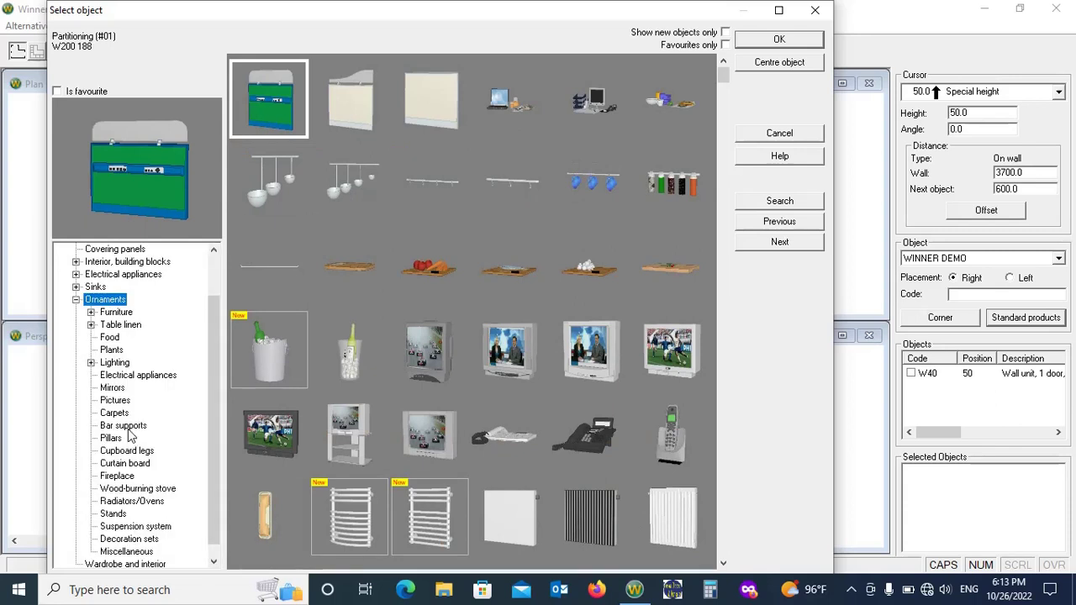
click(126, 426)
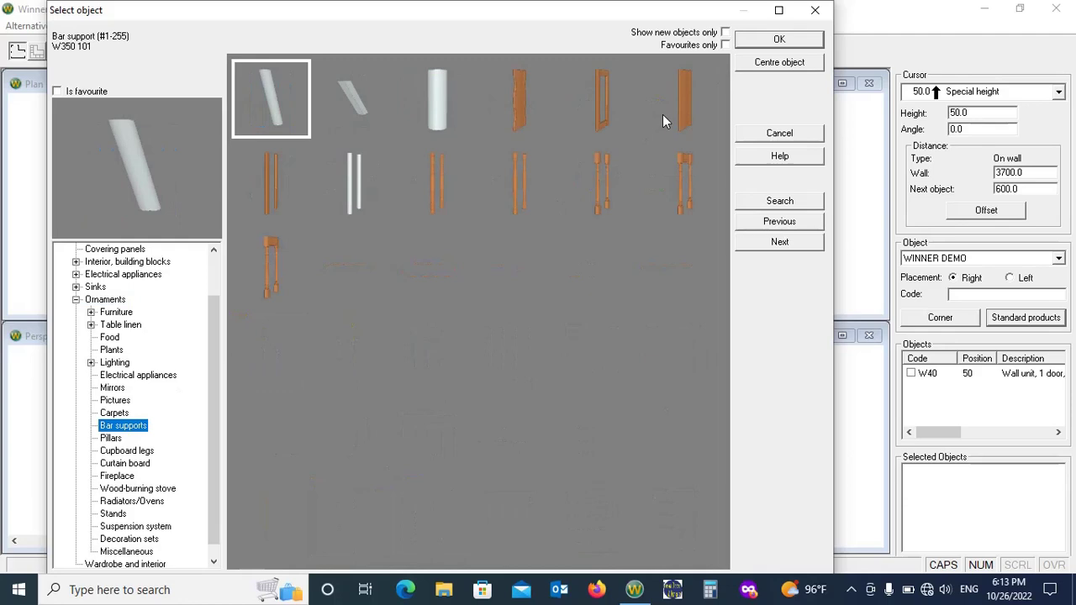
click(686, 114)
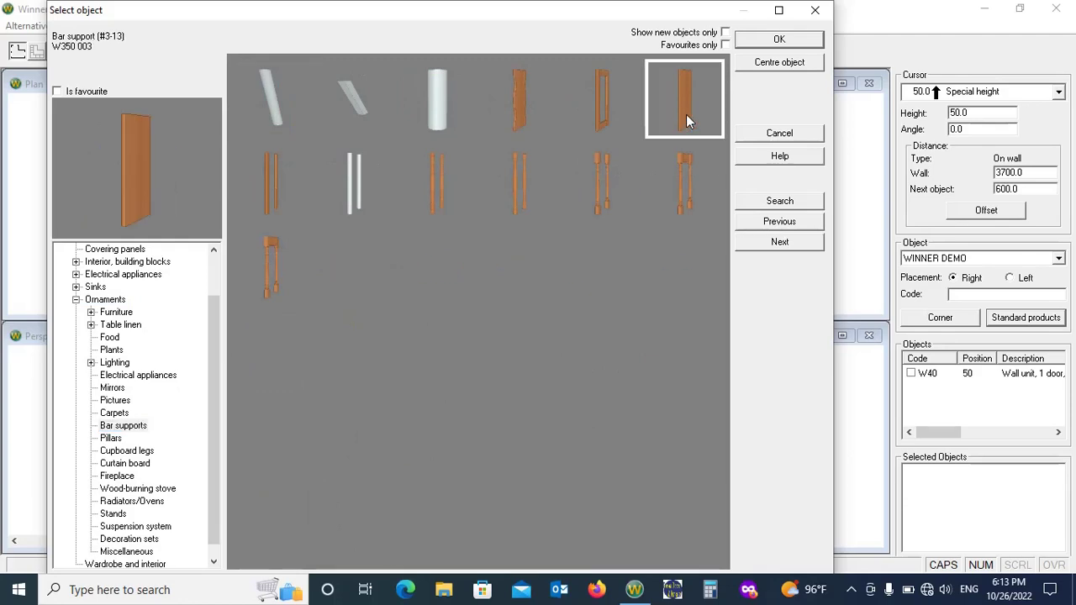
click(782, 39)
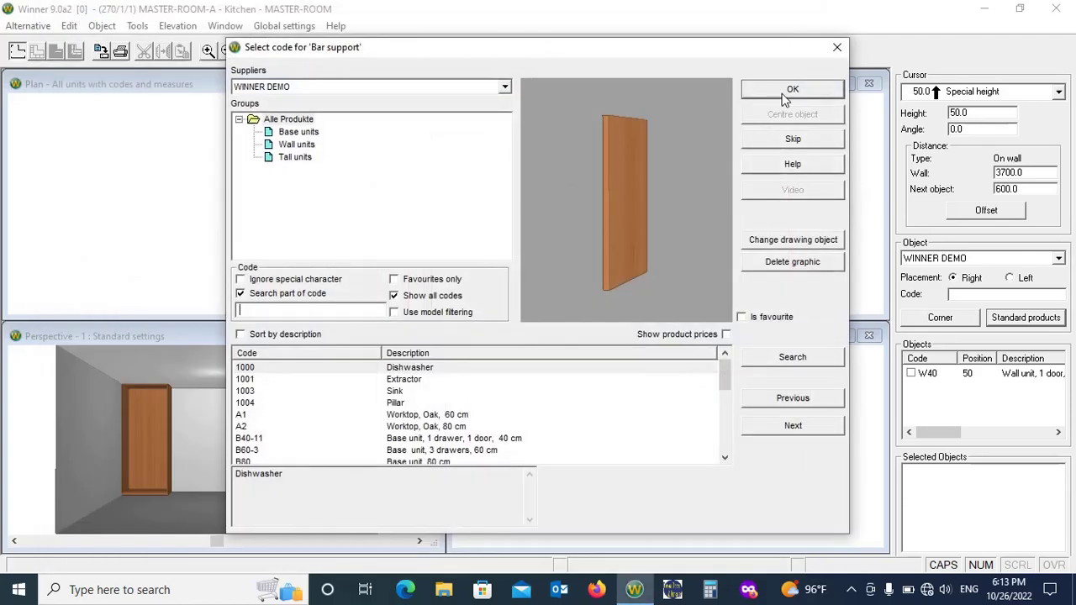
click(788, 91)
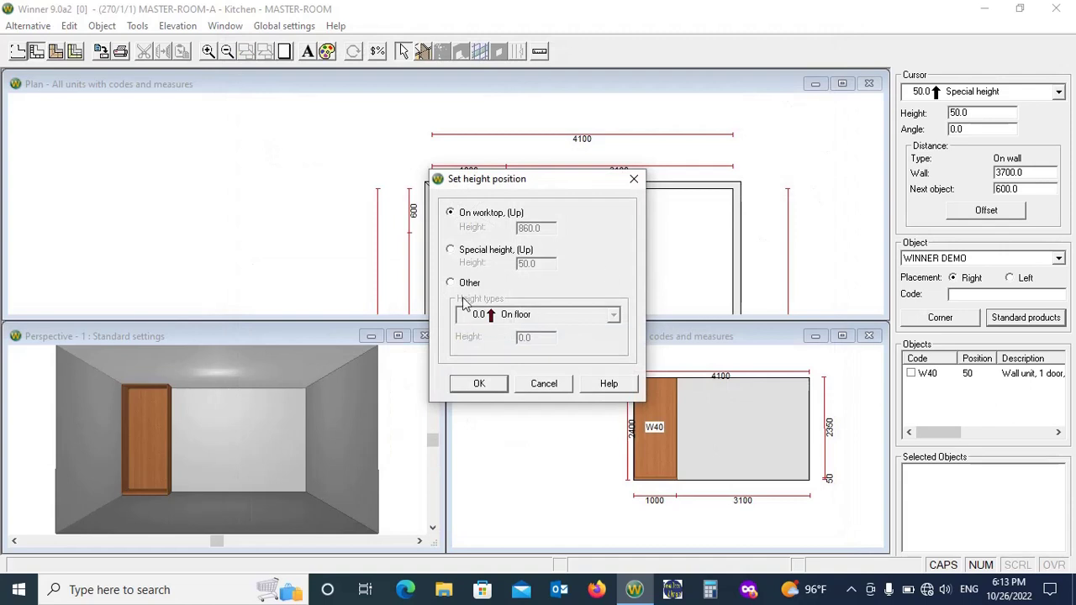
Set the bar support's height position to an upward special height of 2000 mm
click(460, 287)
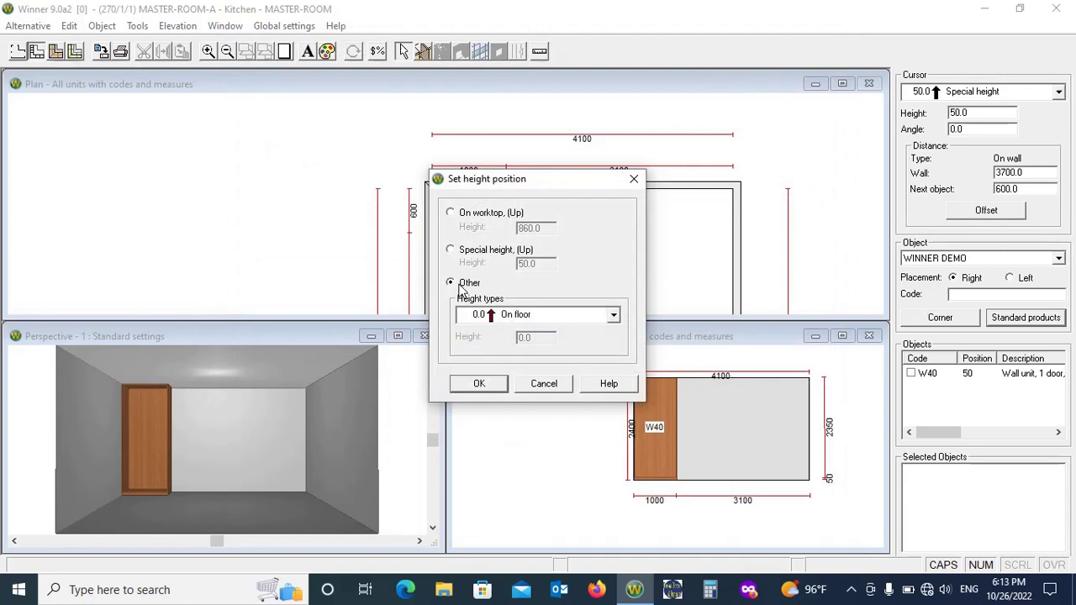
click(613, 316)
scroll(504, 457, down, 1)
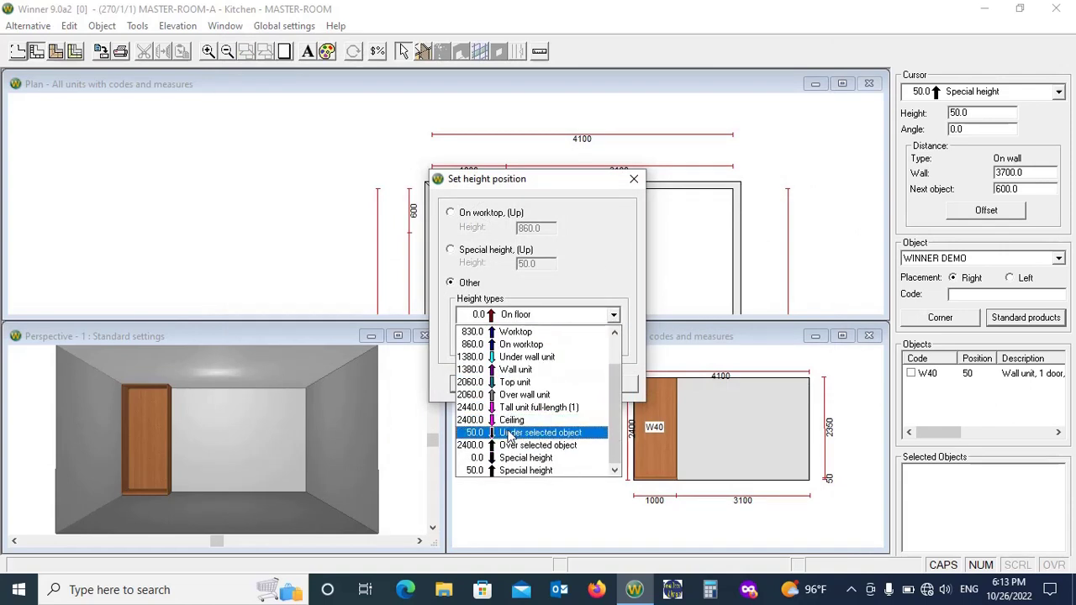
click(521, 471)
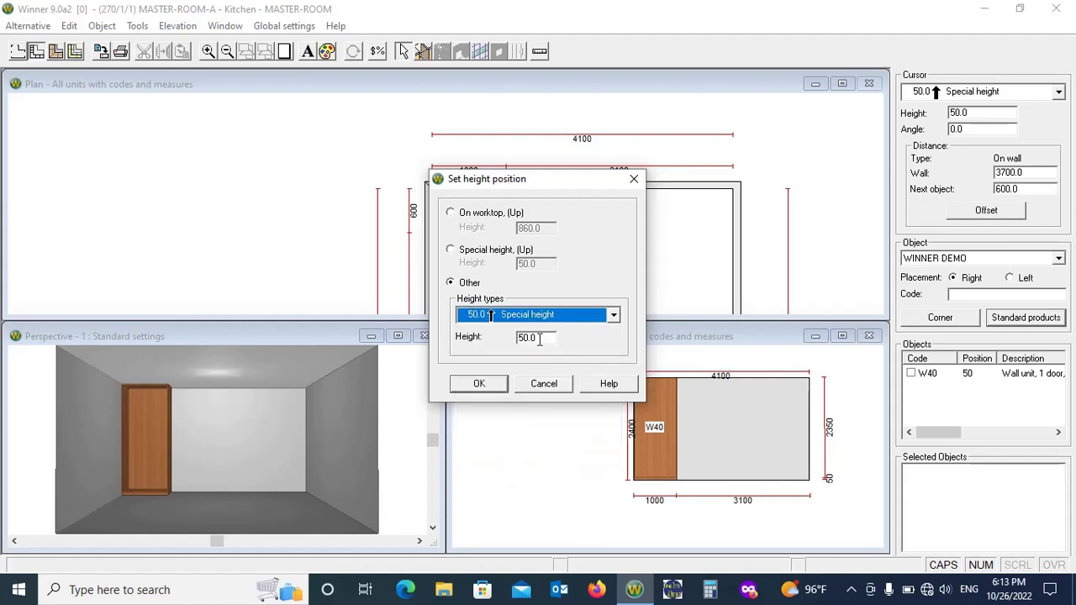
double_click(536, 337)
text(2000)
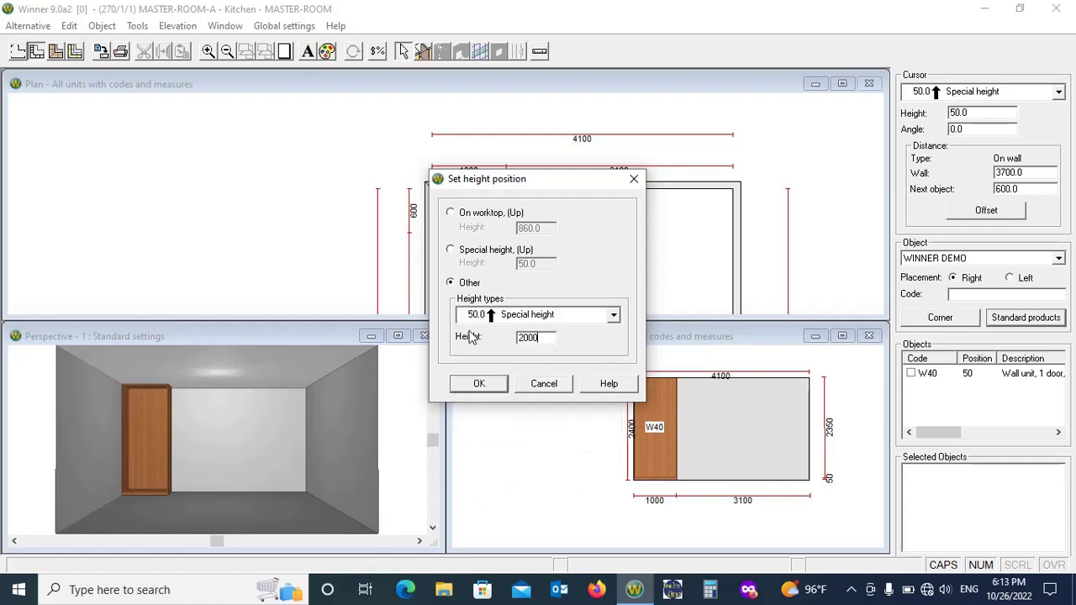
key(Return)
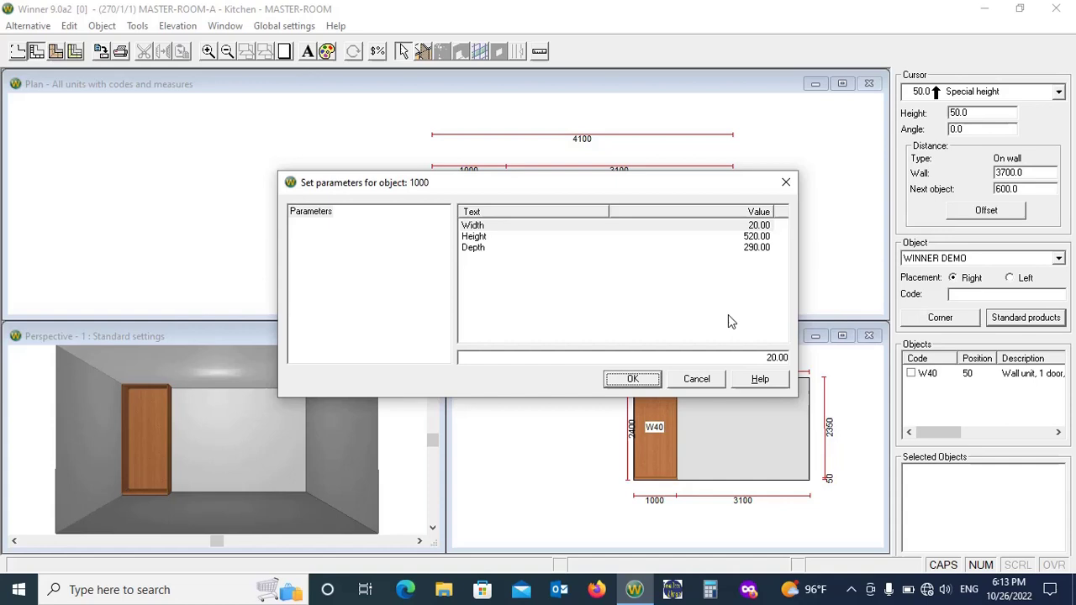
Set the bar support to 1000 mm wide, 20 mm high and 600 mm deep, and place it on wall 1 despite the possible collision
click(757, 236)
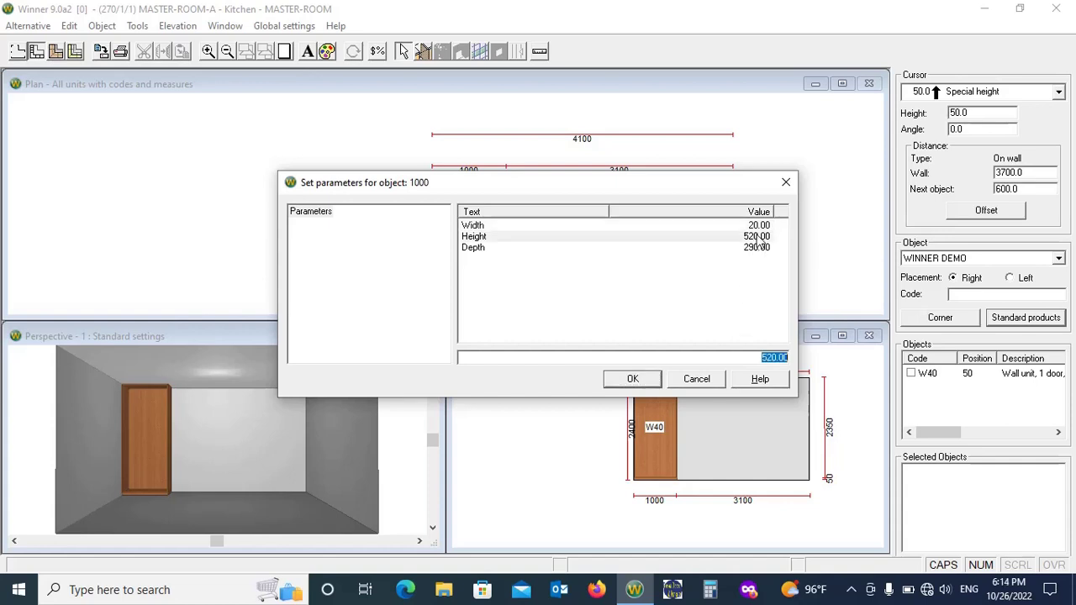
text(20)
key(Return)
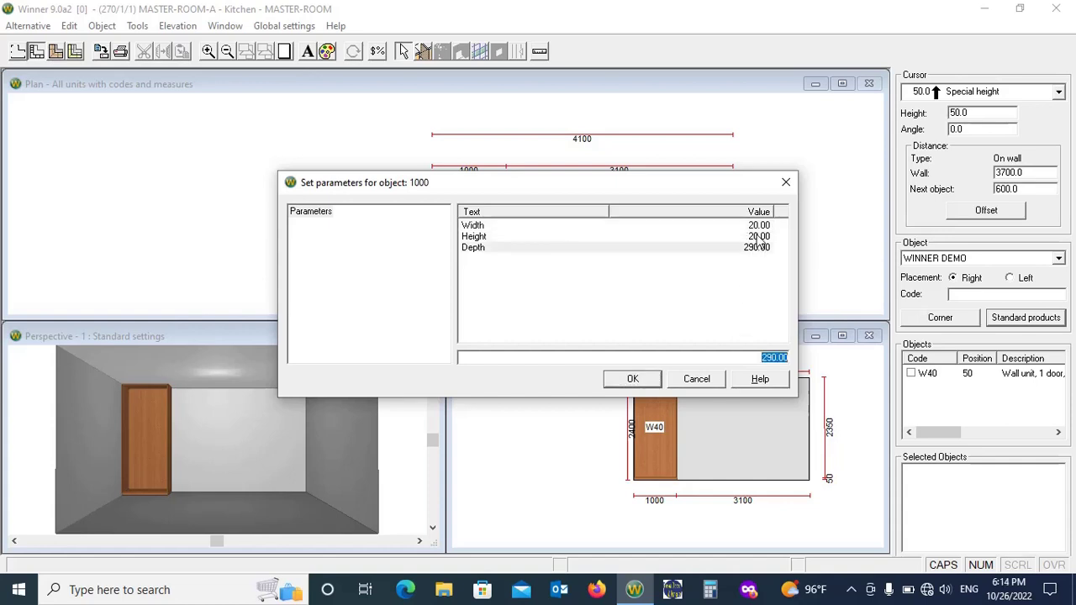
click(752, 226)
text(1000)
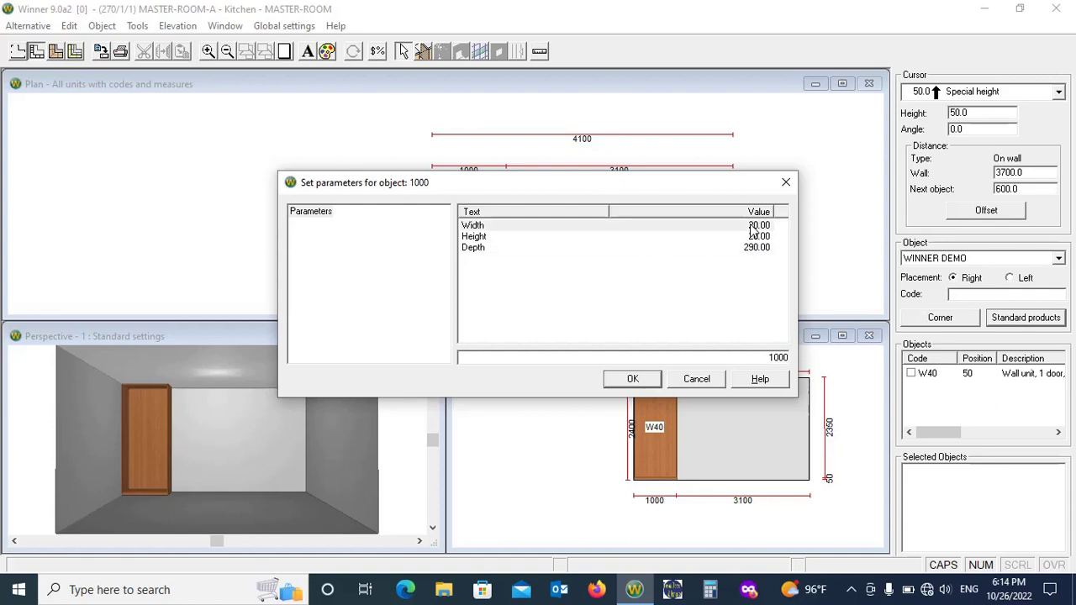
key(Return)
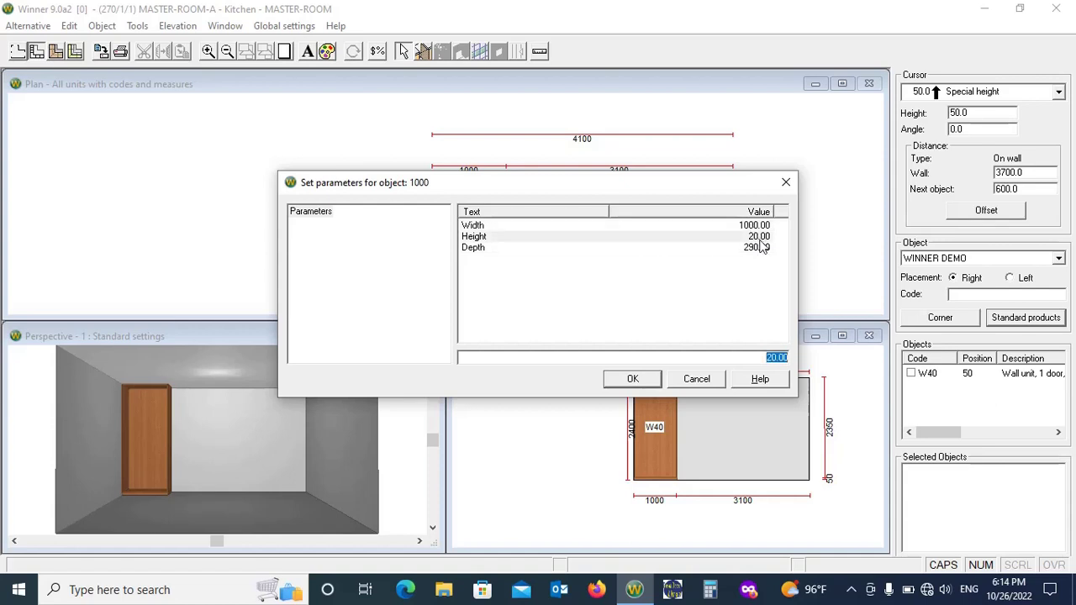
click(762, 249)
text(60)
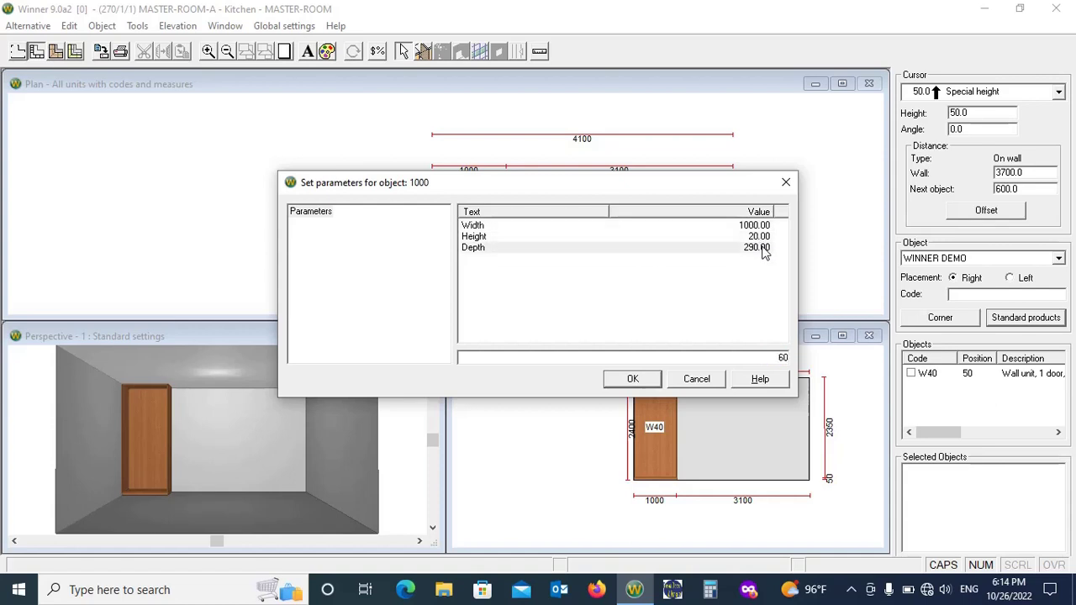
text(0)
key(Return)
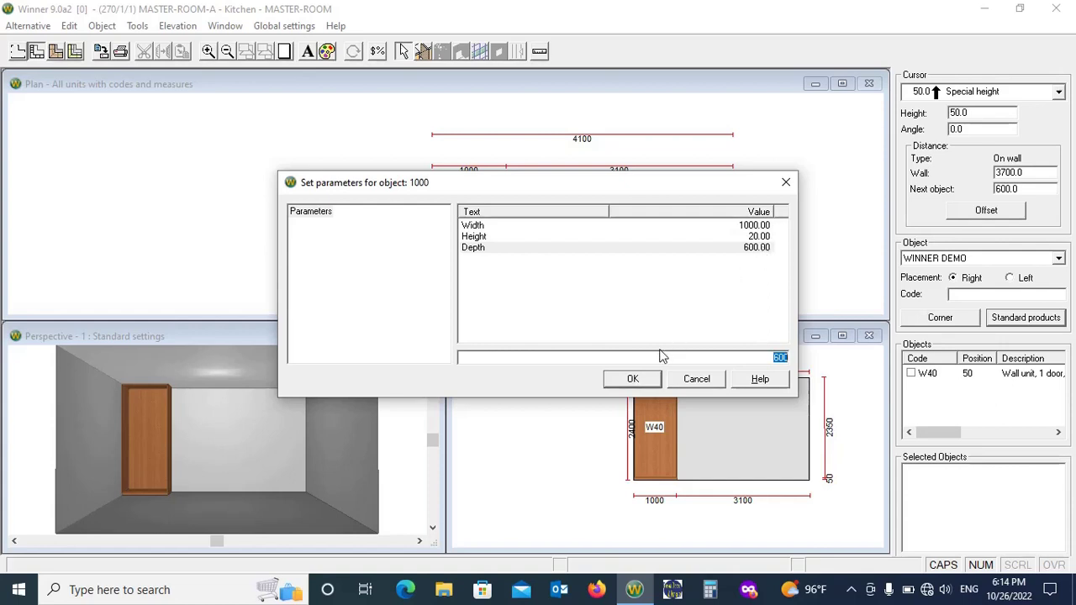
click(632, 379)
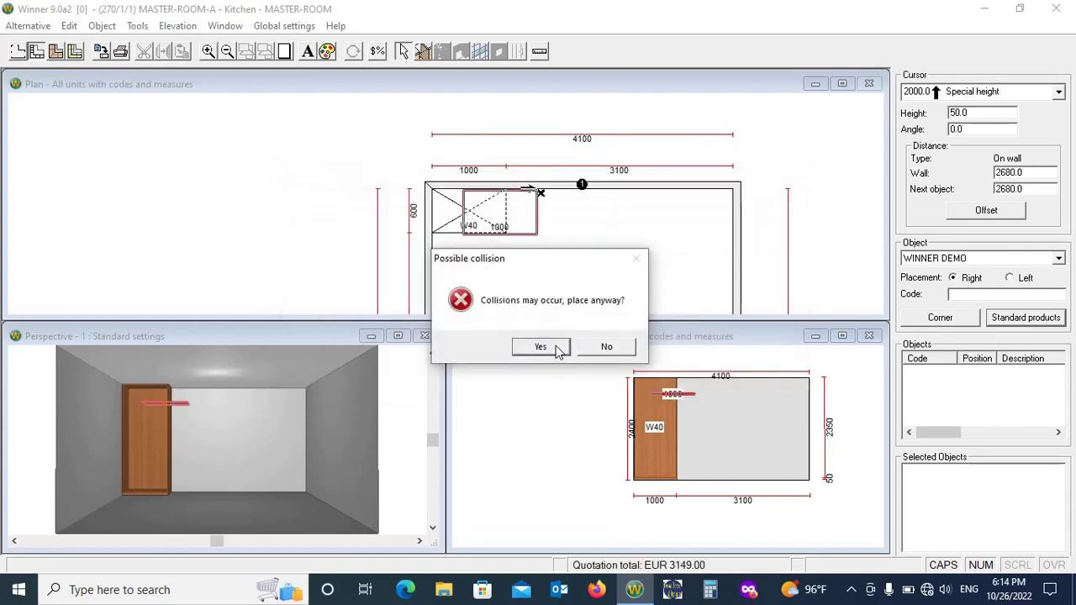
click(556, 345)
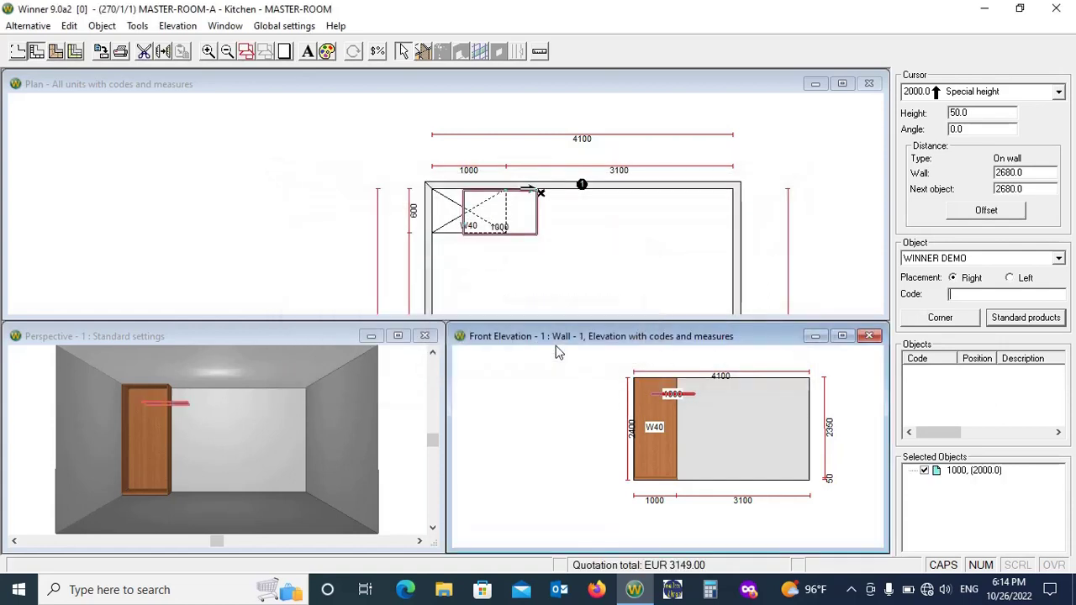
Assign material ID 564 (Type-03) to the panel's general surface and move the panel to the wall 1 corner, aligned with the W40 unit
right_click(519, 216)
click(575, 562)
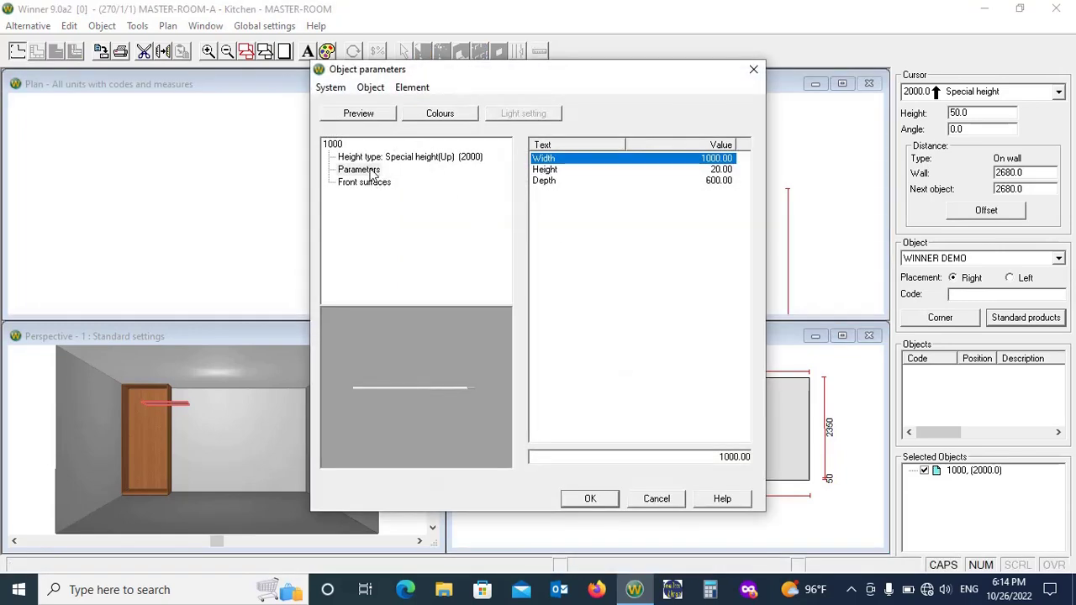
click(446, 113)
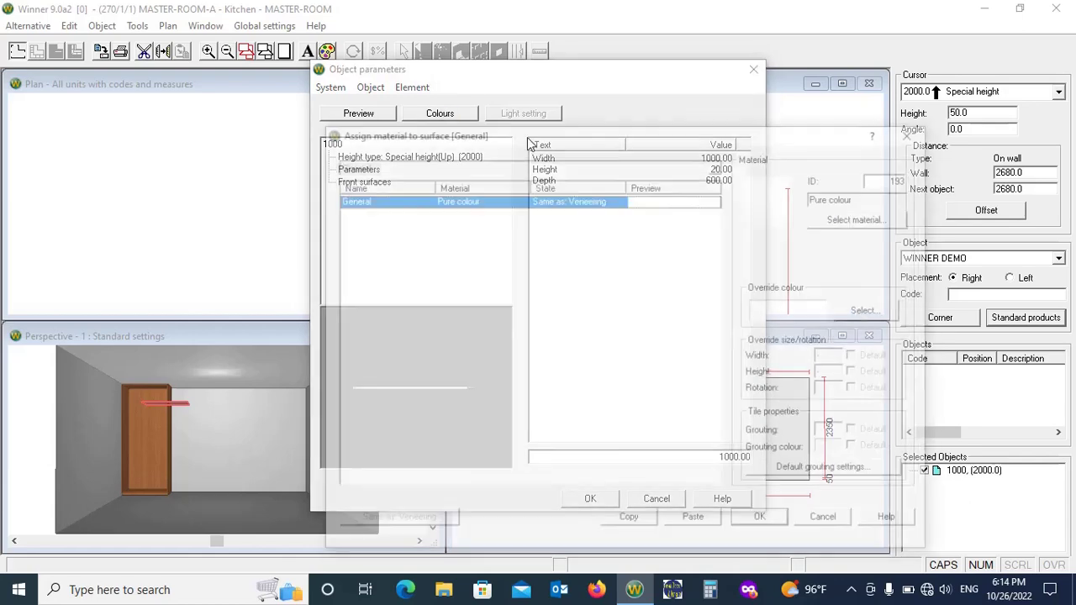
double_click(897, 177)
text(5)
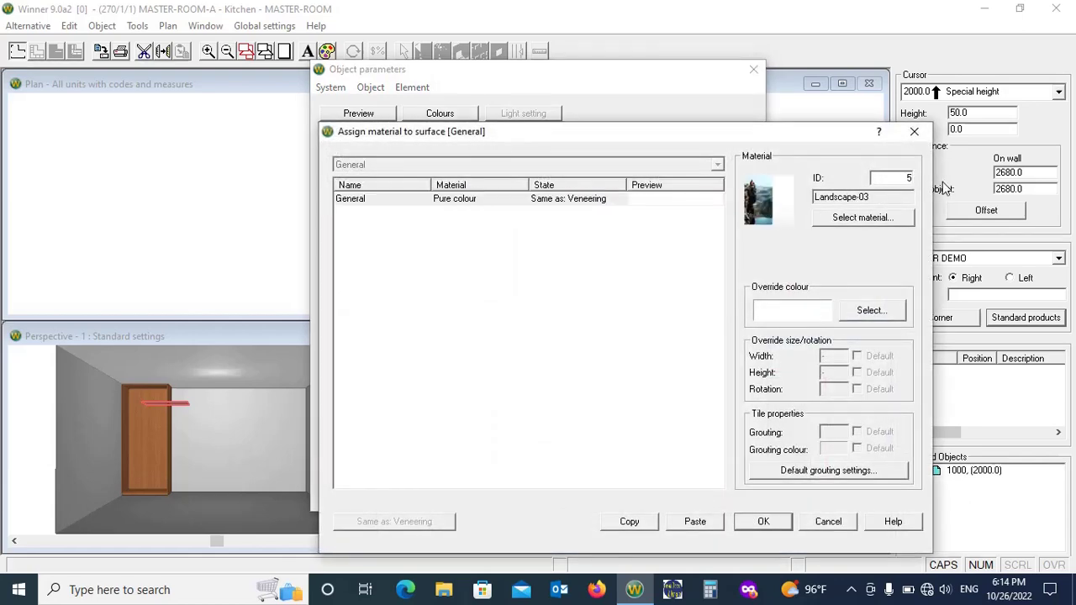
text(64)
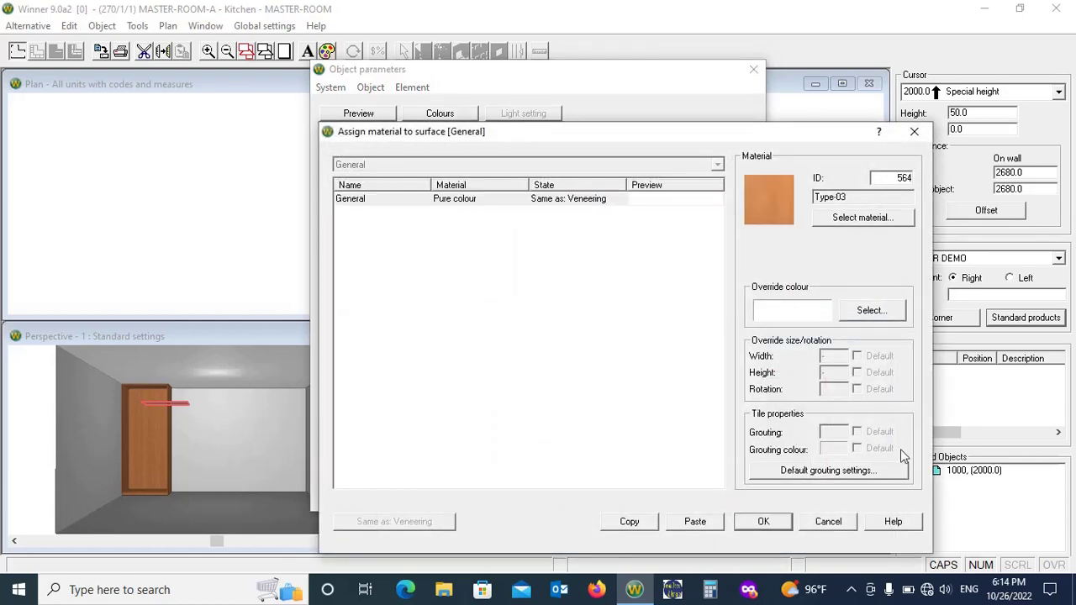
click(762, 521)
click(609, 504)
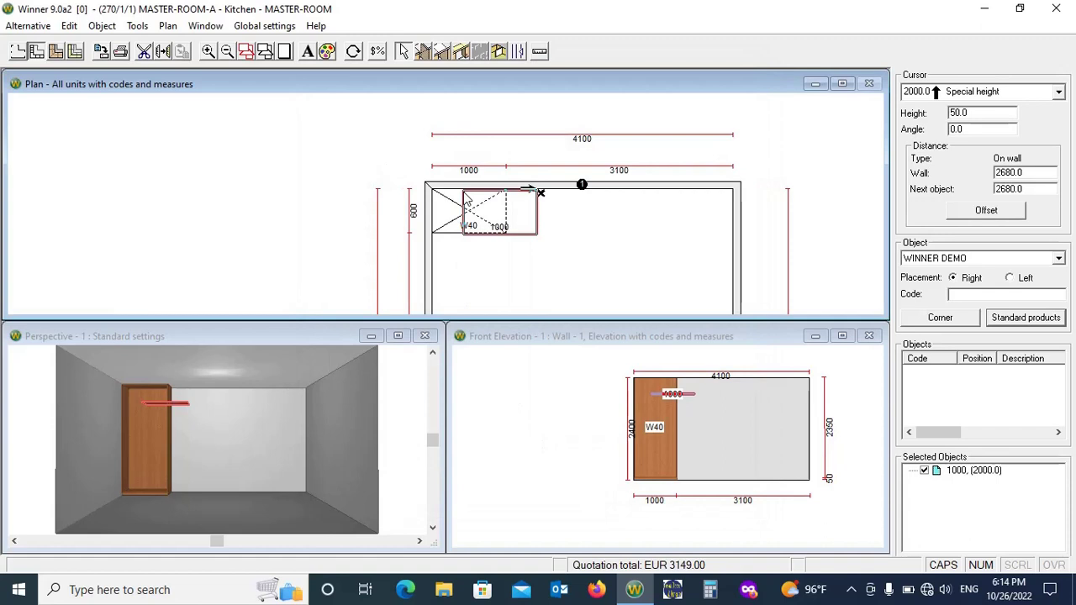
click(428, 188)
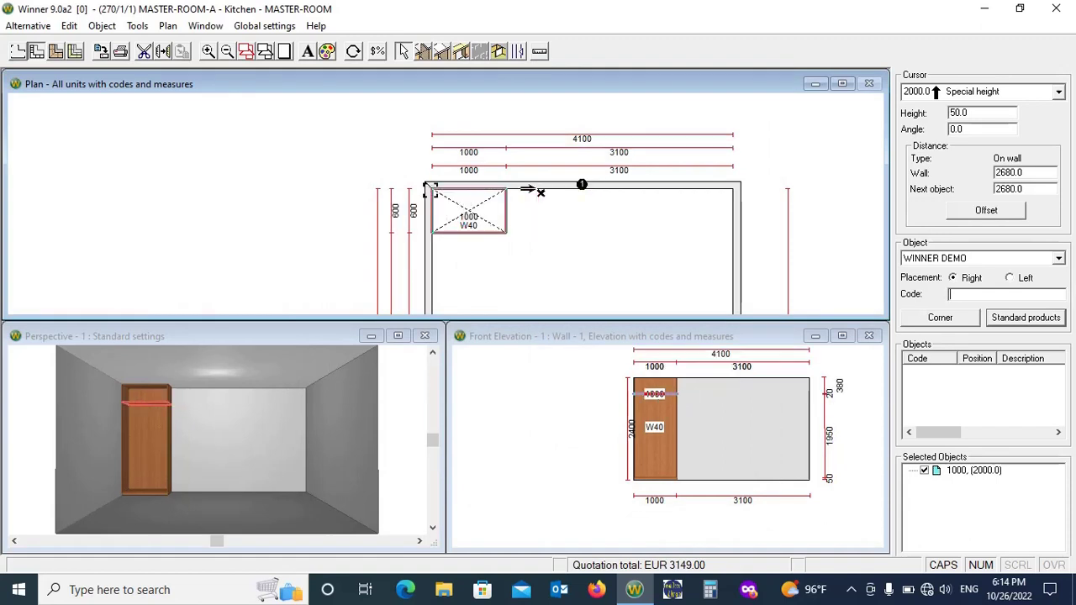
Copy the W40 unit together with its shelf panel twice at the Ceiling (Down) height, placing each copy flush beside the previous unit along wall 1
drag(388, 168, 569, 280)
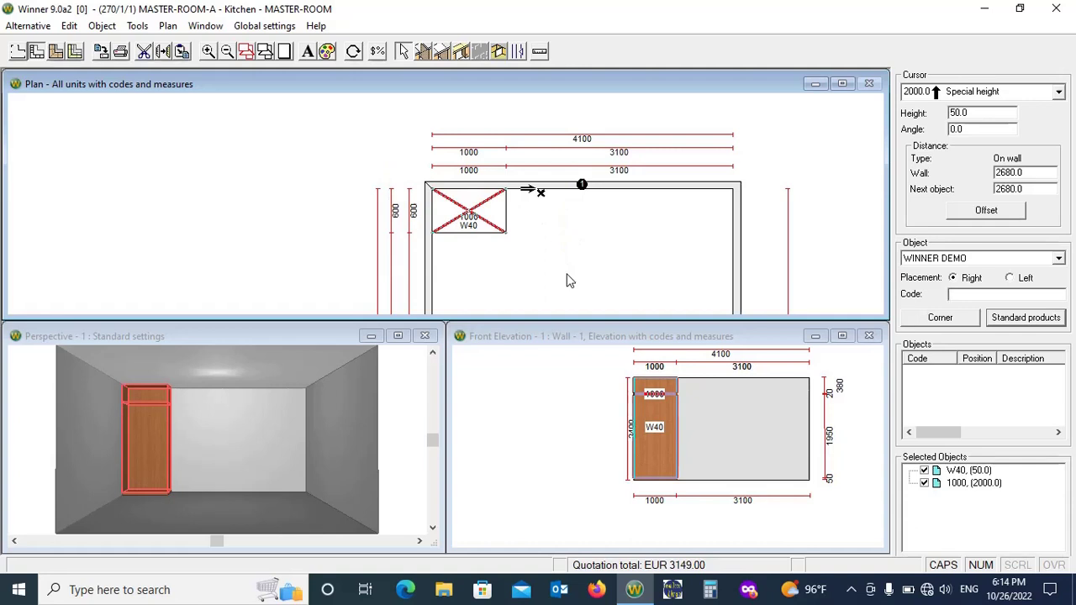
key(h)
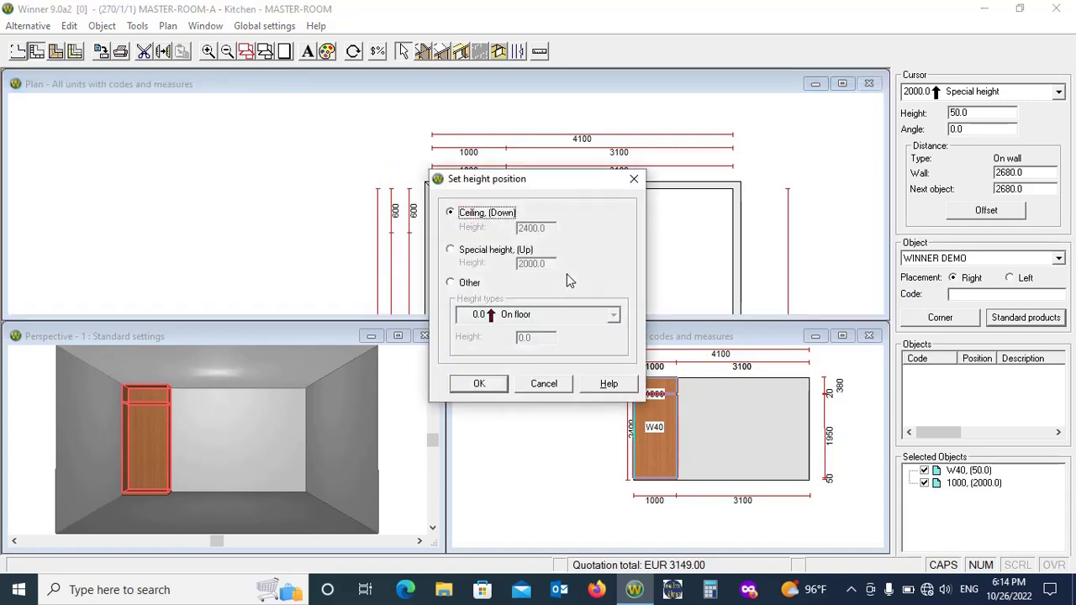
click(478, 384)
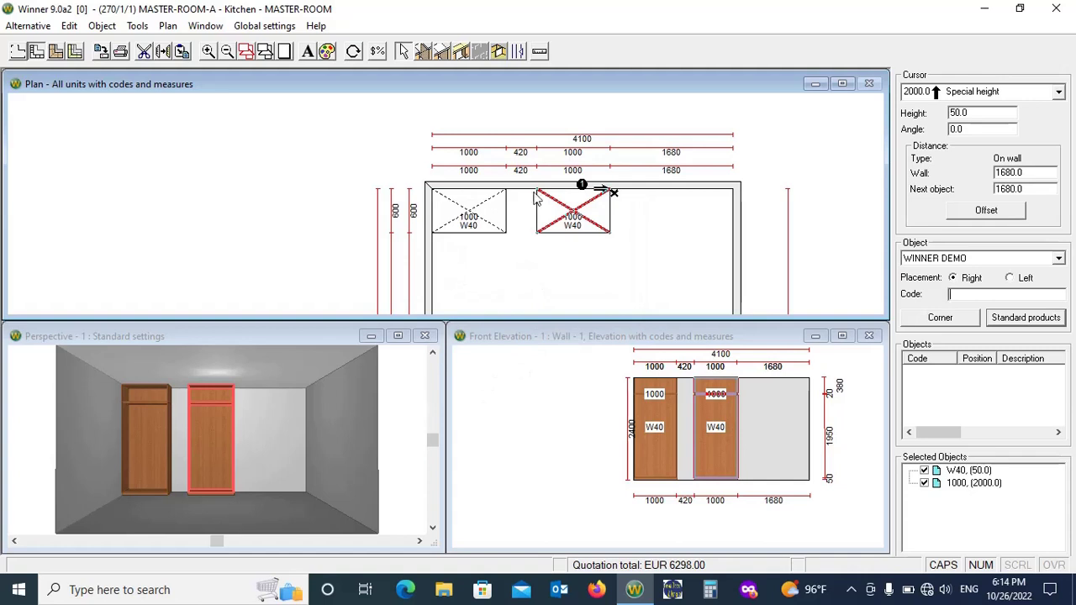
drag(540, 197, 509, 193)
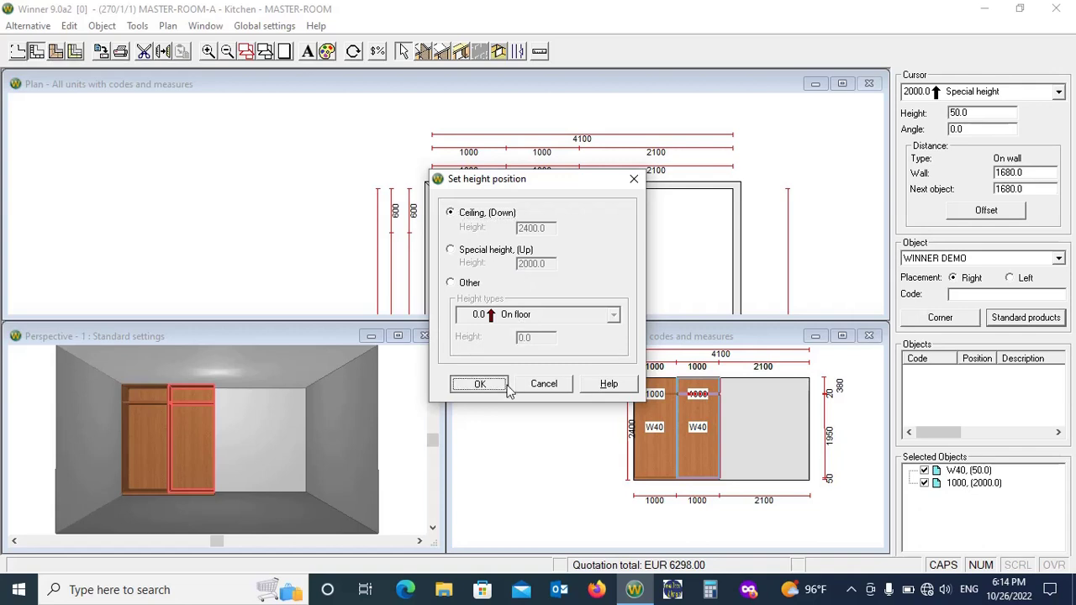
click(478, 384)
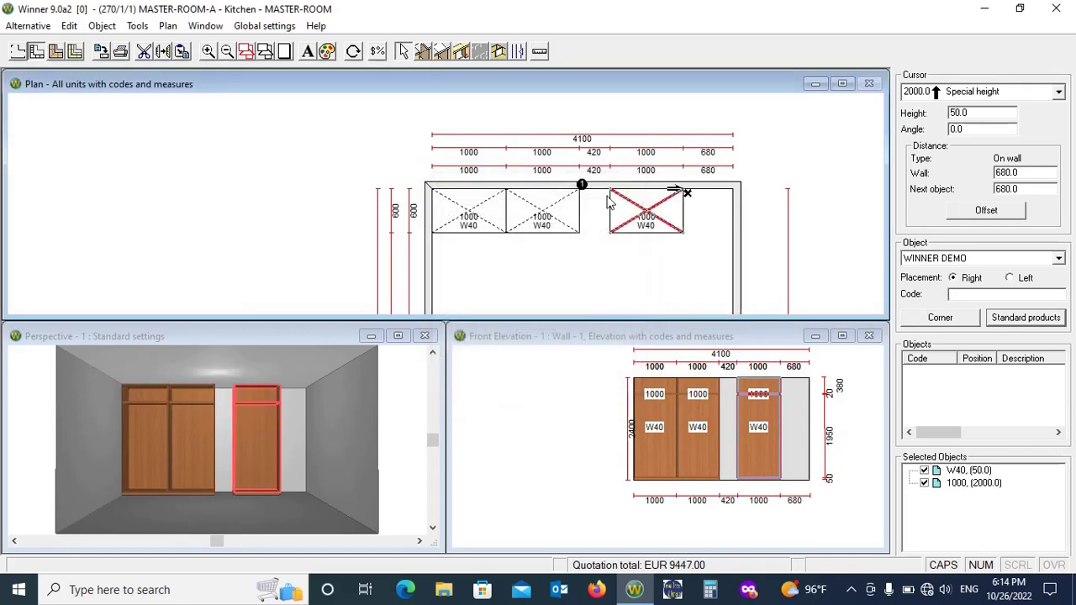
drag(612, 195, 573, 244)
click(562, 264)
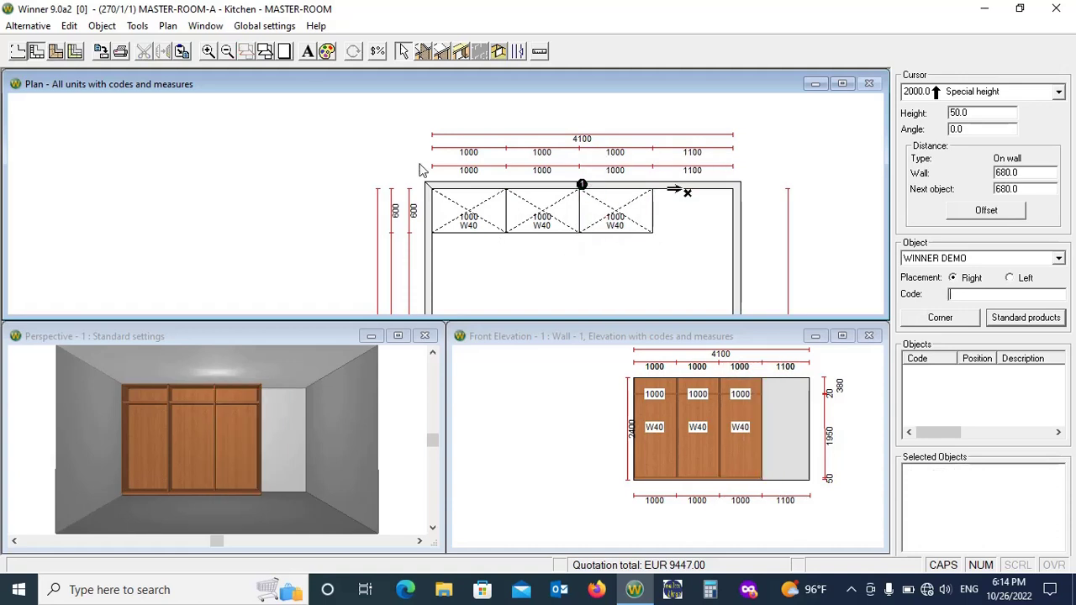
Shift all three W40 units with their shelf panels along wall 1 to leave 300 mm from the corner with wall 4
drag(417, 168, 689, 262)
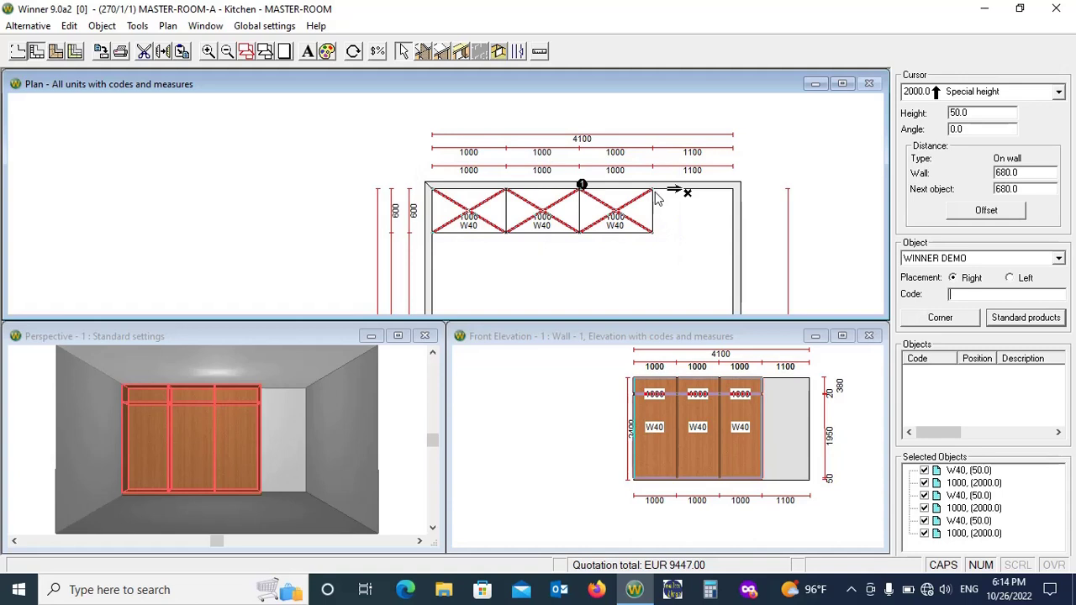
drag(656, 197, 675, 187)
click(677, 186)
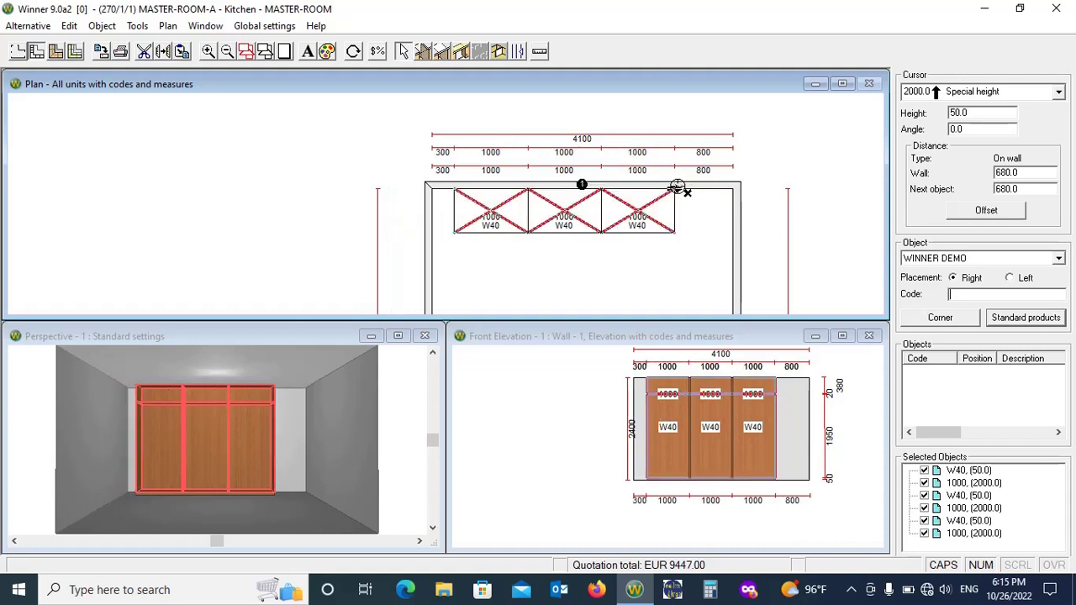
key(Escape)
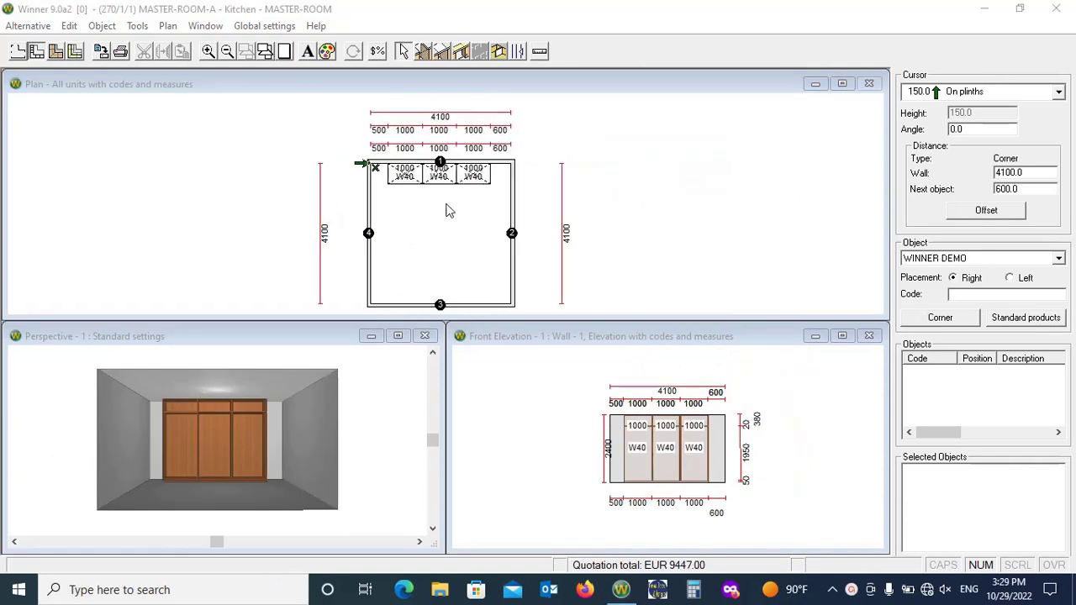
Examine the three-unit wardrobe and its wall distances in an enlarged plan view, then return to the combined views
scroll(448, 210, up, 3)
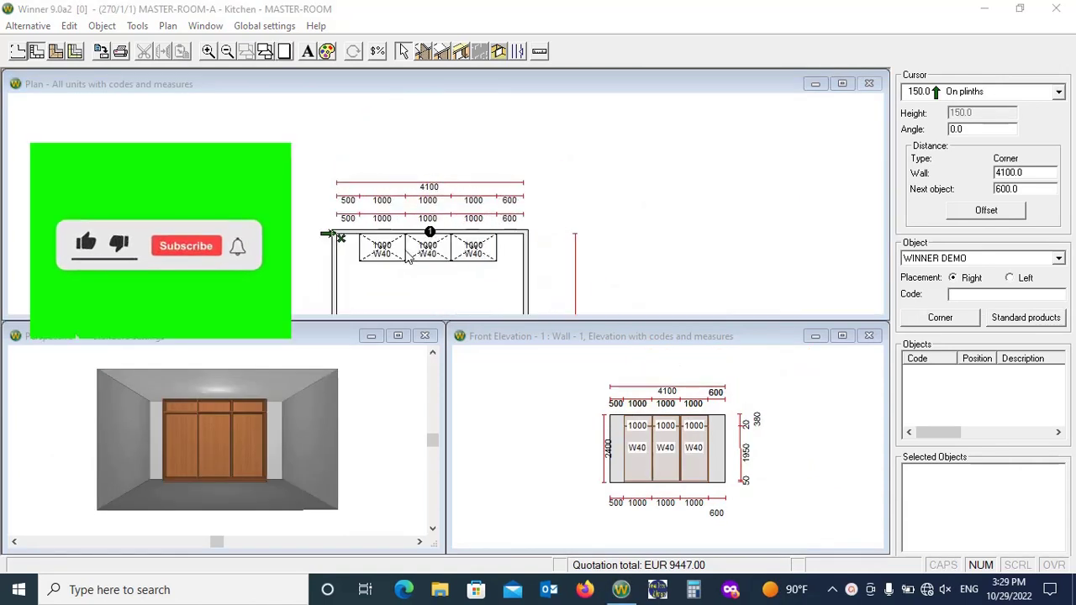
scroll(483, 164, up, 3)
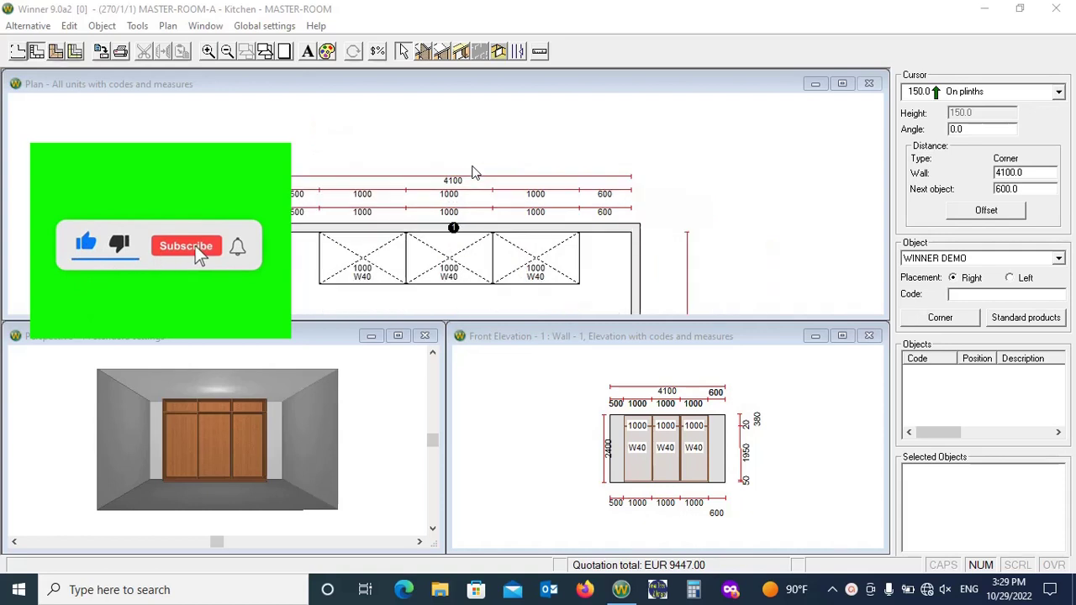
click(841, 83)
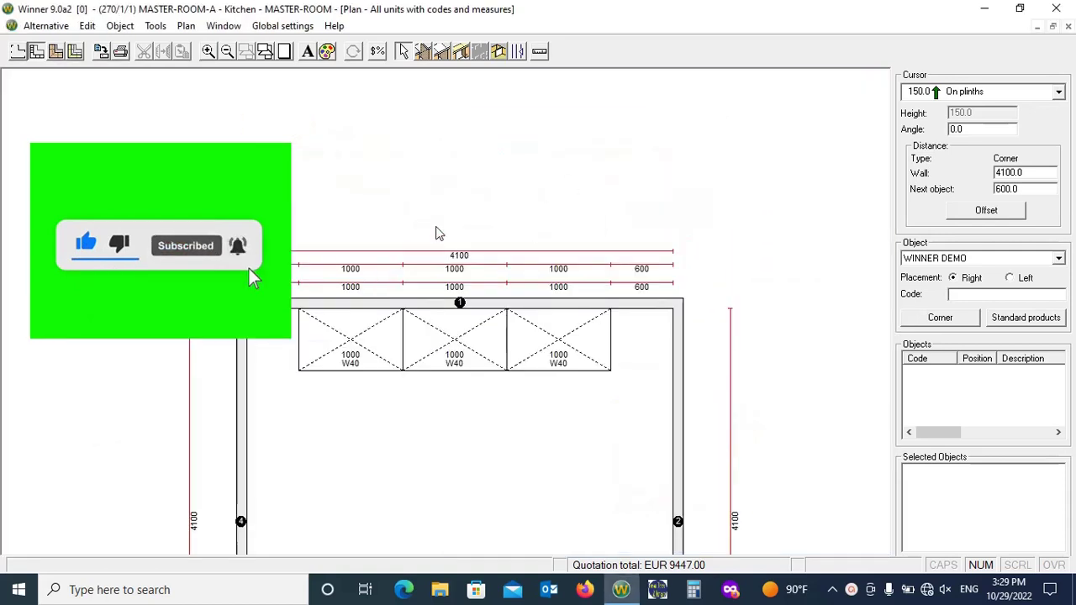
scroll(413, 350, down, 3)
scroll(447, 315, up, 2)
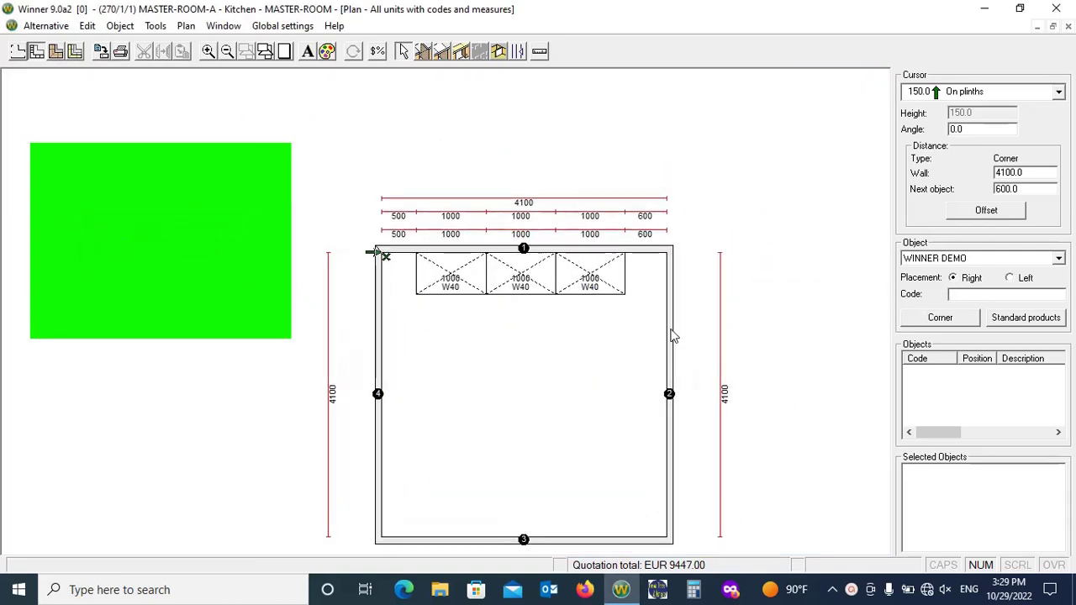
drag(383, 186, 664, 367)
click(607, 365)
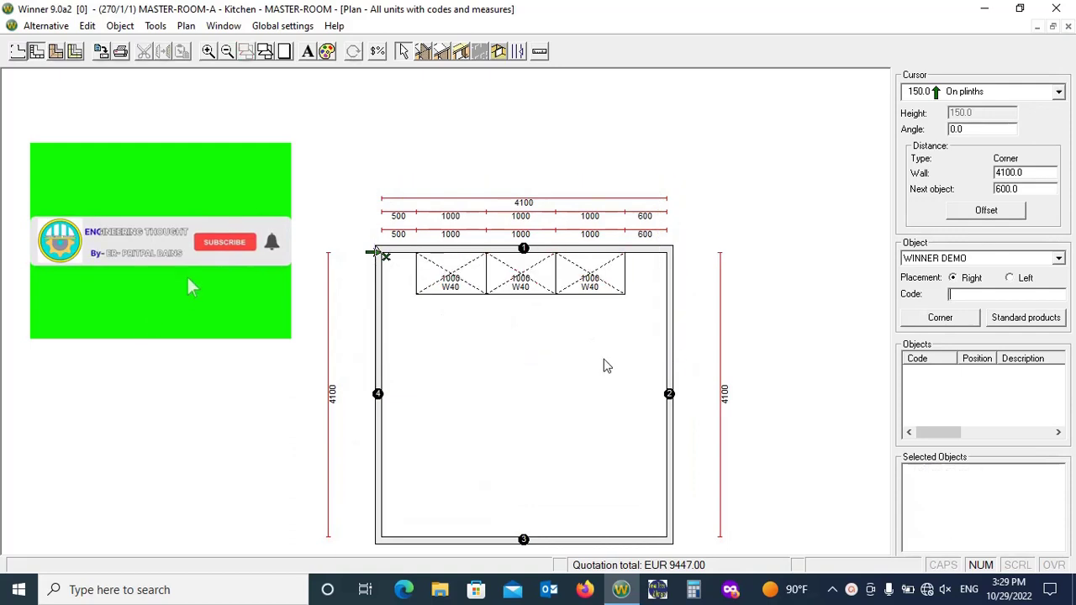
click(1052, 28)
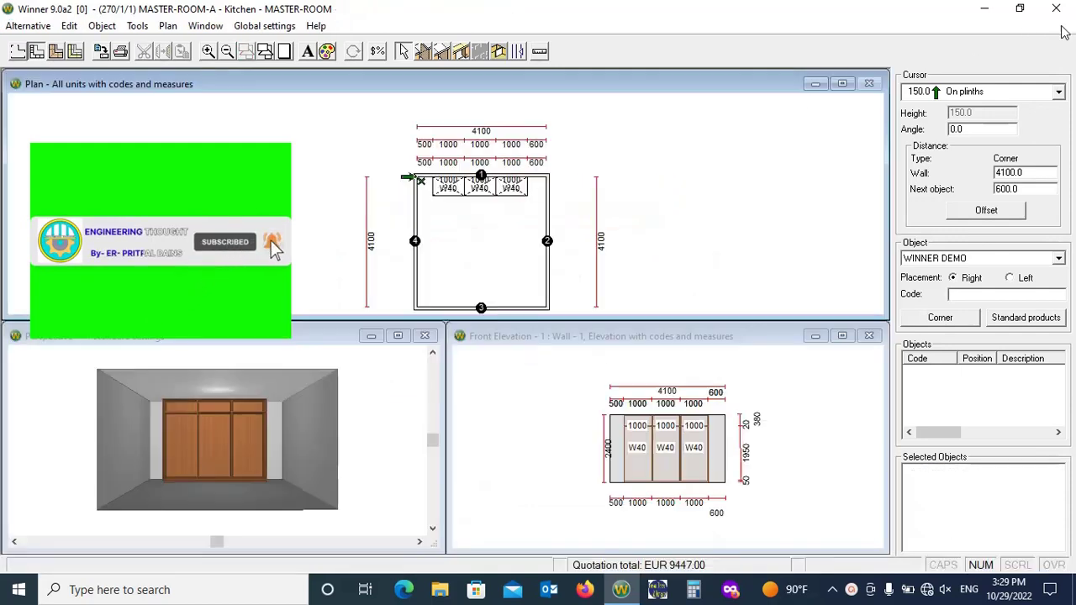
Inspect the wardrobe from several distances and angles in an enlarged perspective view, then return to the combined views and activate the wall 1 front elevation
click(398, 336)
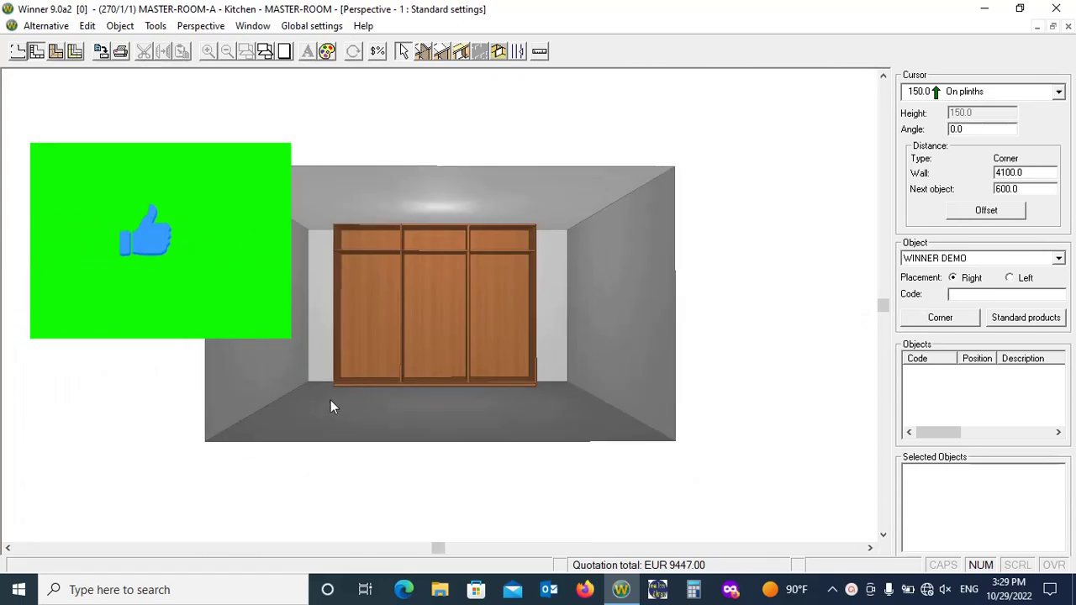
mouse_move(330, 400)
mouse_down()
mouse_move(422, 488)
mouse_move(479, 178)
mouse_move(567, 180)
mouse_move(295, 220)
mouse_move(236, 258)
mouse_move(356, 209)
mouse_move(630, 163)
mouse_move(531, 189)
mouse_move(547, 297)
mouse_move(741, 144)
mouse_move(714, 252)
mouse_up()
scroll(274, 235, up, 2)
scroll(509, 173, up, 2)
scroll(547, 297, down, 3)
scroll(547, 298, down, 2)
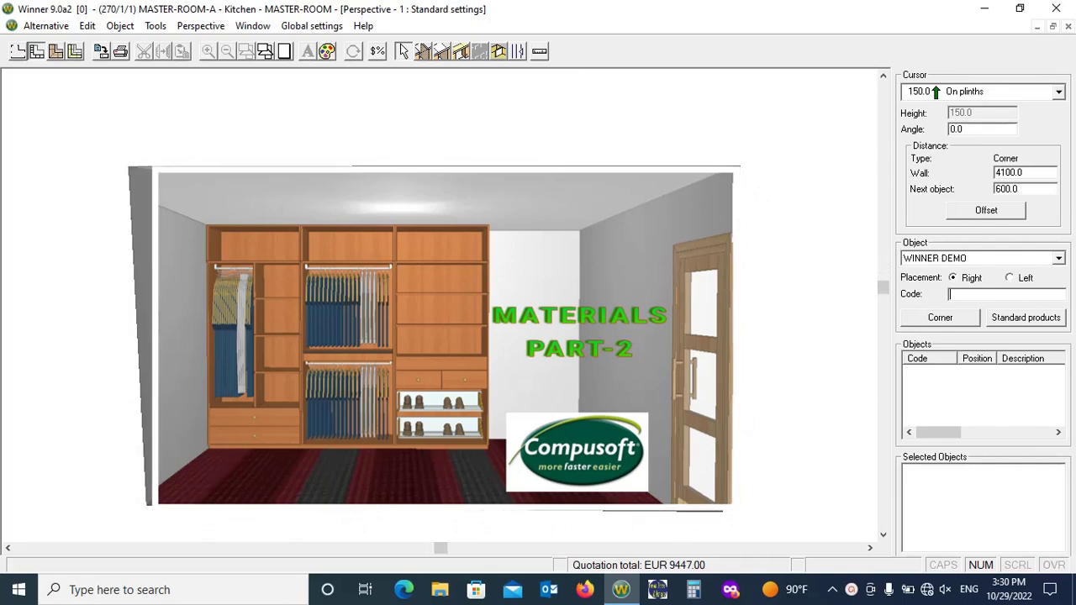
scroll(416, 200, up, 3)
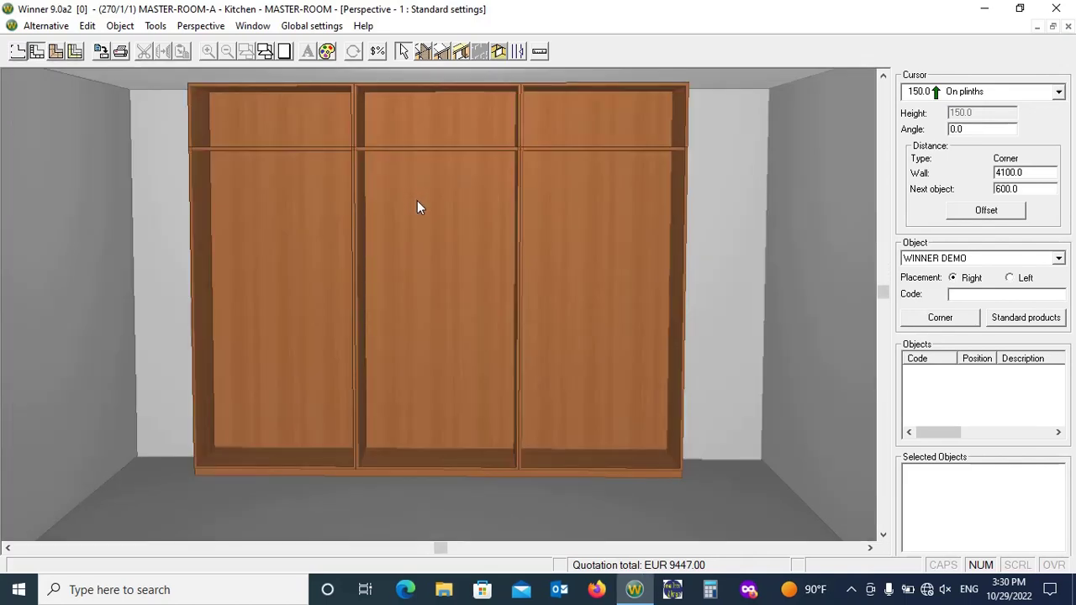
scroll(420, 206, down, 1)
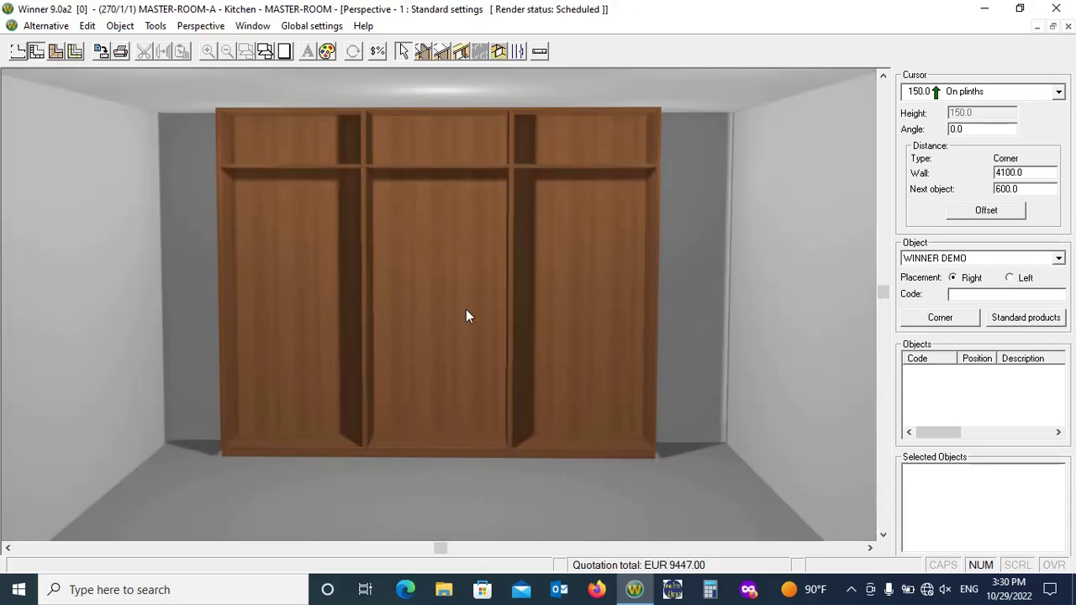
click(465, 313)
scroll(424, 421, down, 3)
mouse_move(392, 386)
mouse_down()
mouse_move(390, 365)
mouse_move(481, 388)
mouse_up()
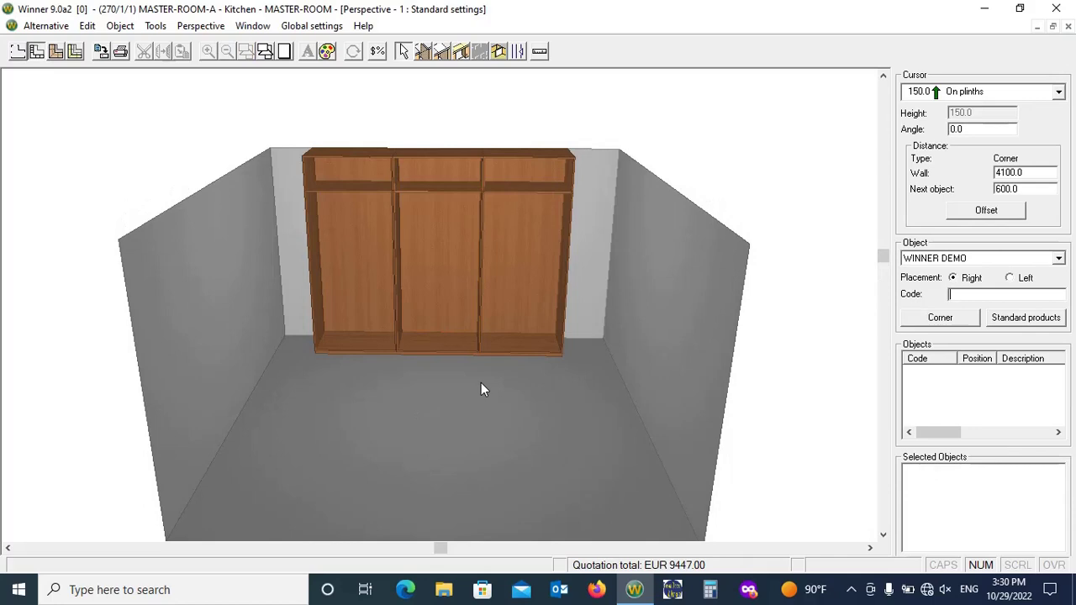
click(1051, 28)
click(562, 404)
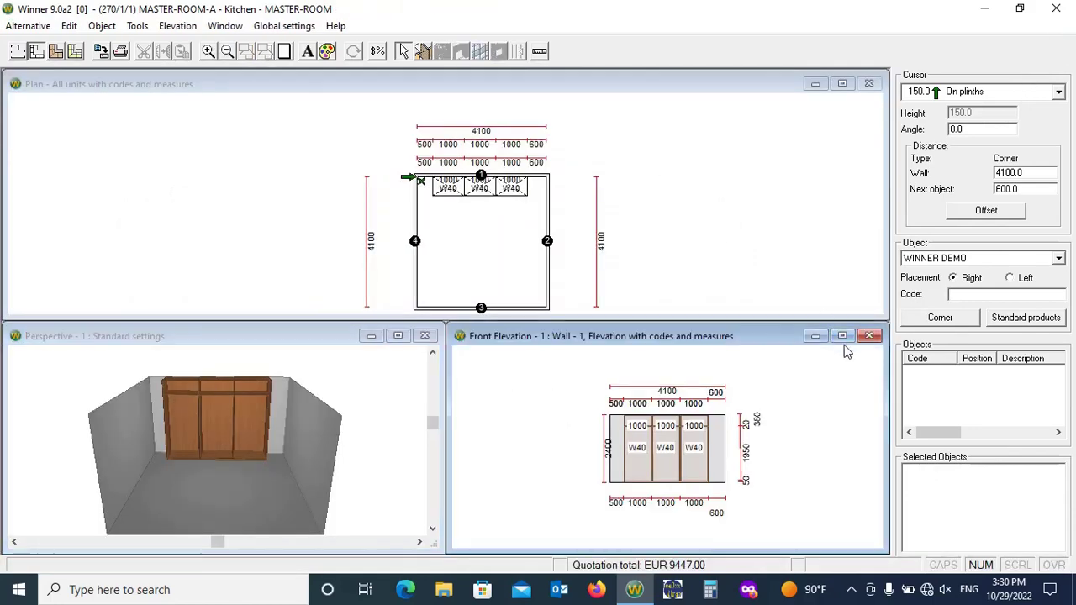